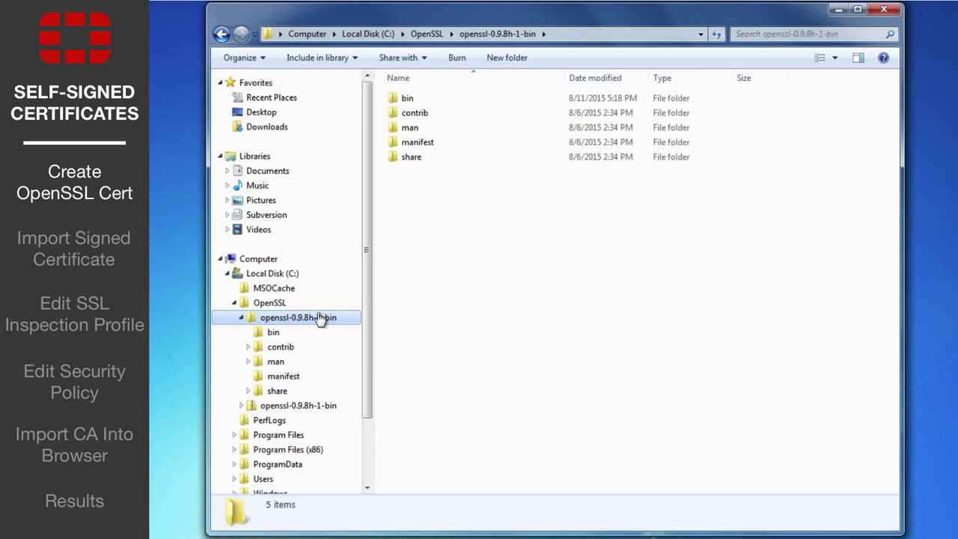
Step: Open the bin folder under C:\OpenSSL\openssl-0.9.8h-1-bin and check that openssl.cnf is listed
left_click(430, 99)
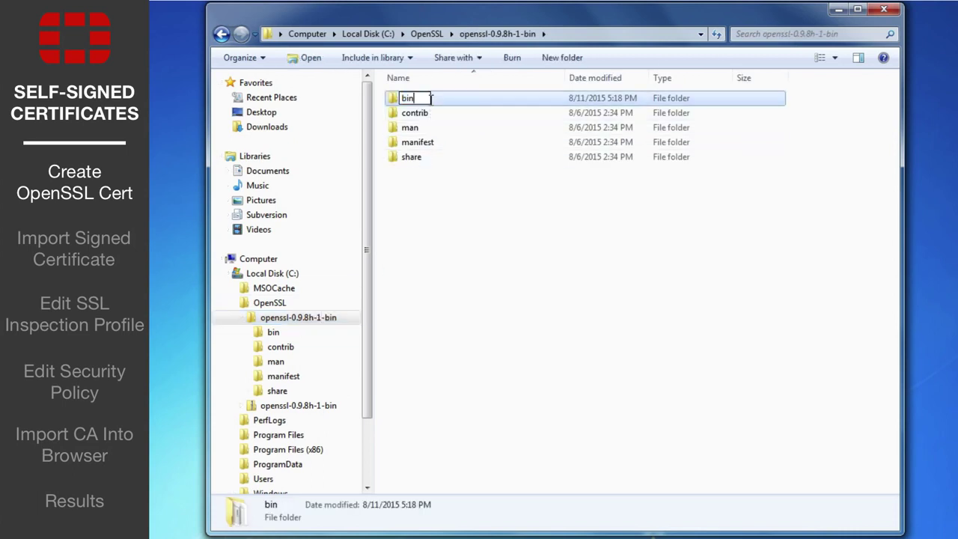
double_click(431, 99)
left_click(474, 380)
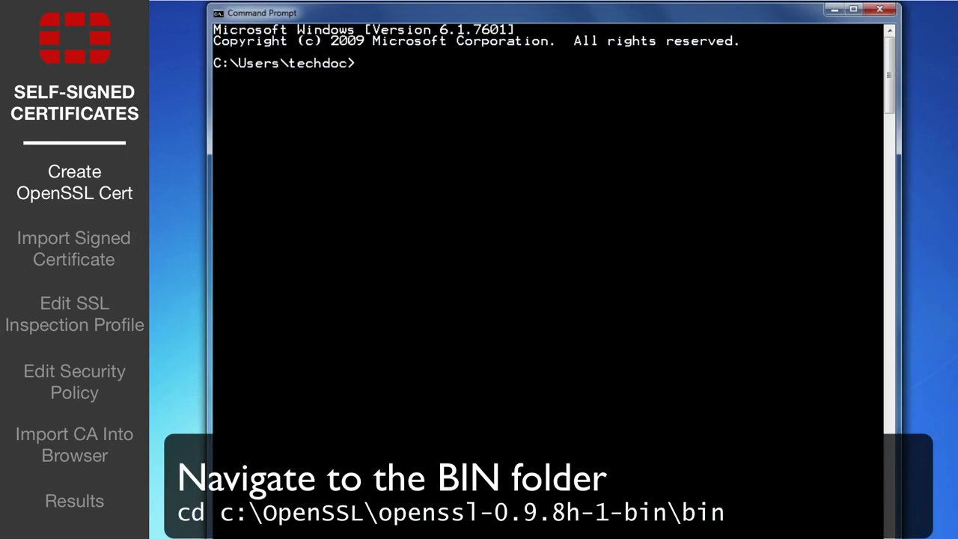
Step: Move up to the drive root with cd.., then into C:\OpenSSL\openssl-0.9.8h-1-bin\bin
type("cd..")
key("Return")
type("cd..")
key("Return")
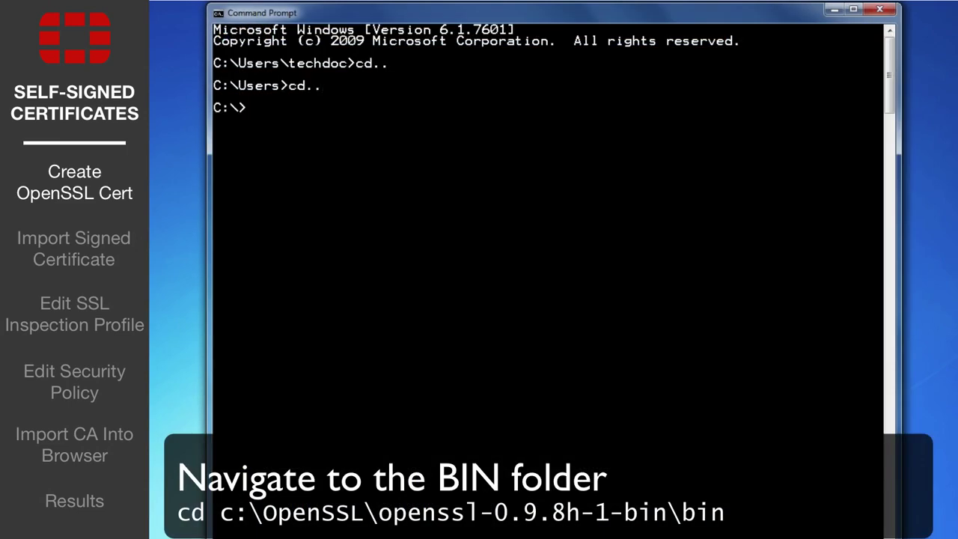
type("cd c:\\OpenSSL\\openssl-0")
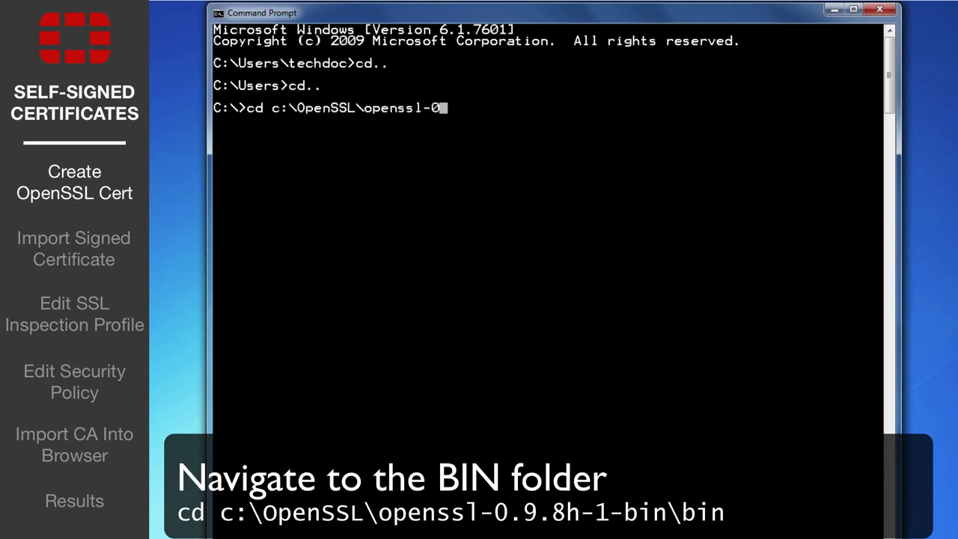
type(".9.8h-1-bin\bin")
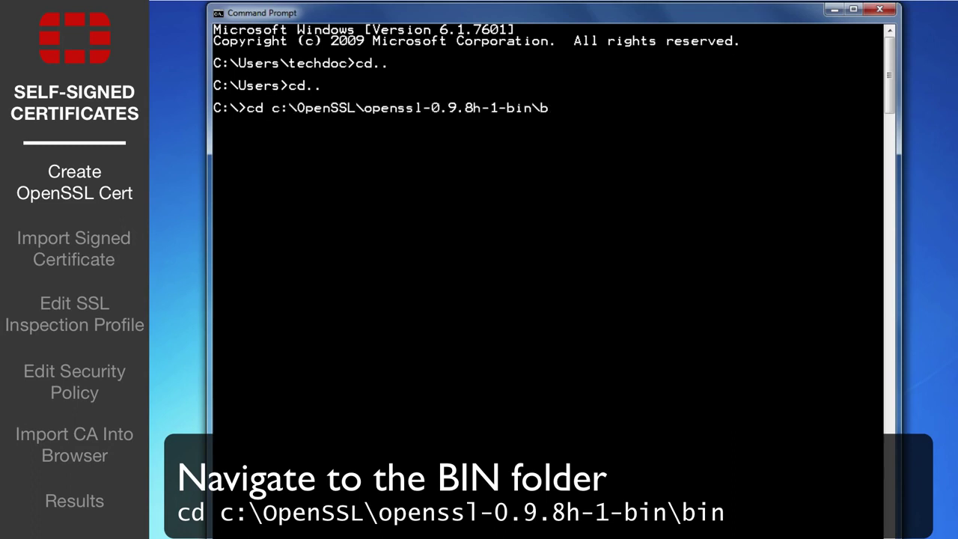
key("Return")
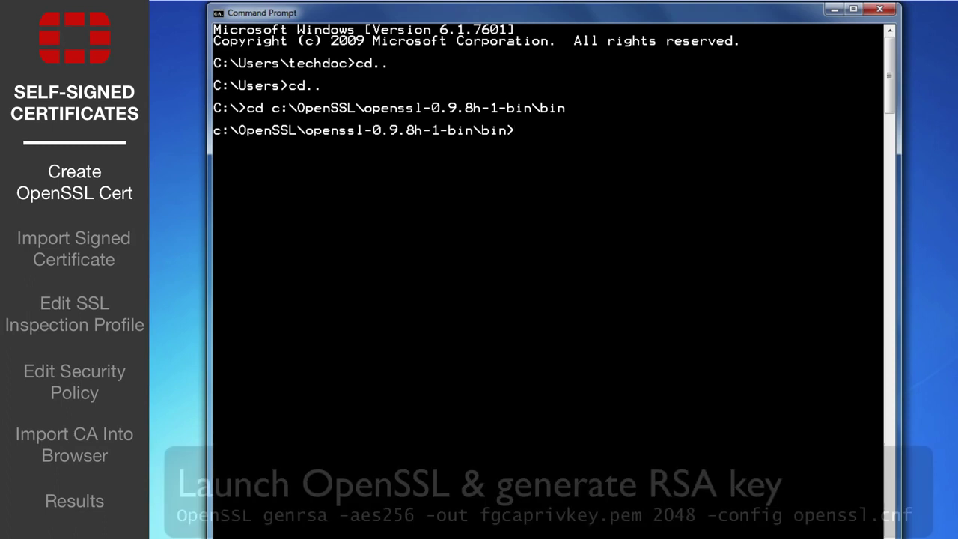
Step: Generate the 2048-bit AES-256 private key fgcaprivkey.pem with openssl.cnf, entering its pass phrase twice
type("OpenSSL genrsa -aes2")
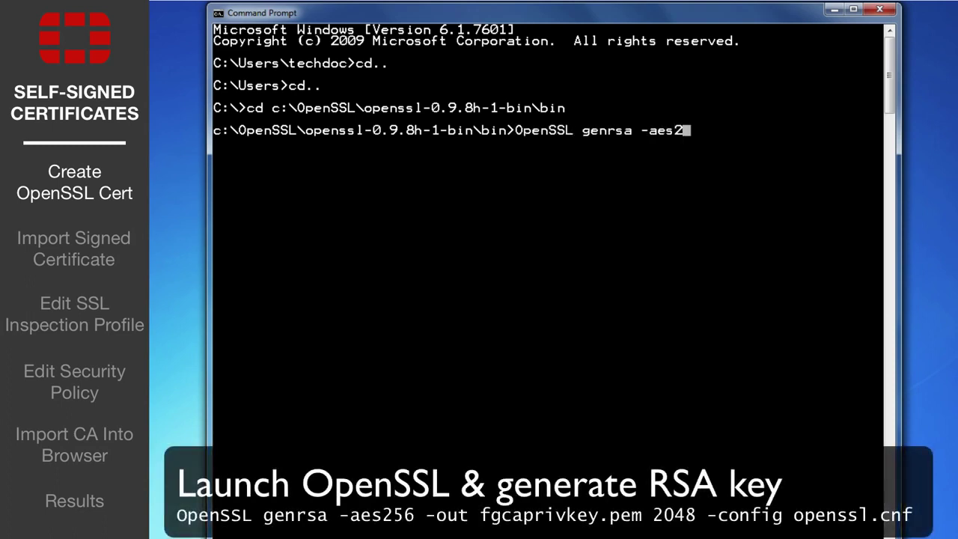
type("56 -out fgcaprivkey.pem")
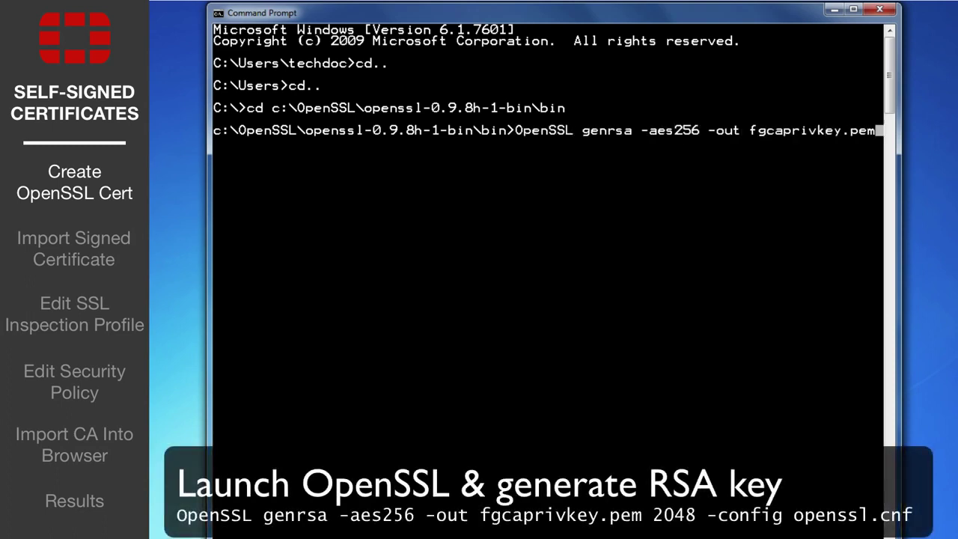
type(" 2048 -config")
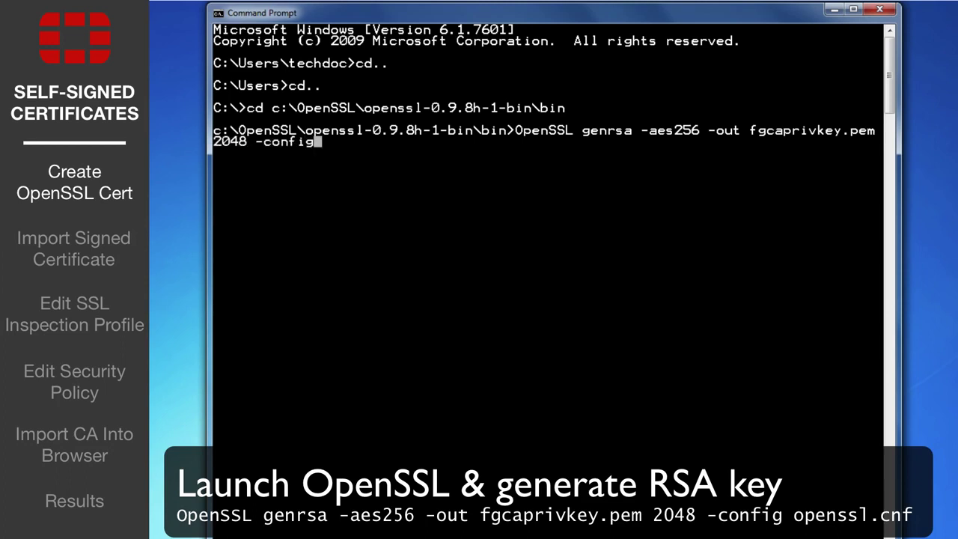
type(" openssl.cnf")
key("Return")
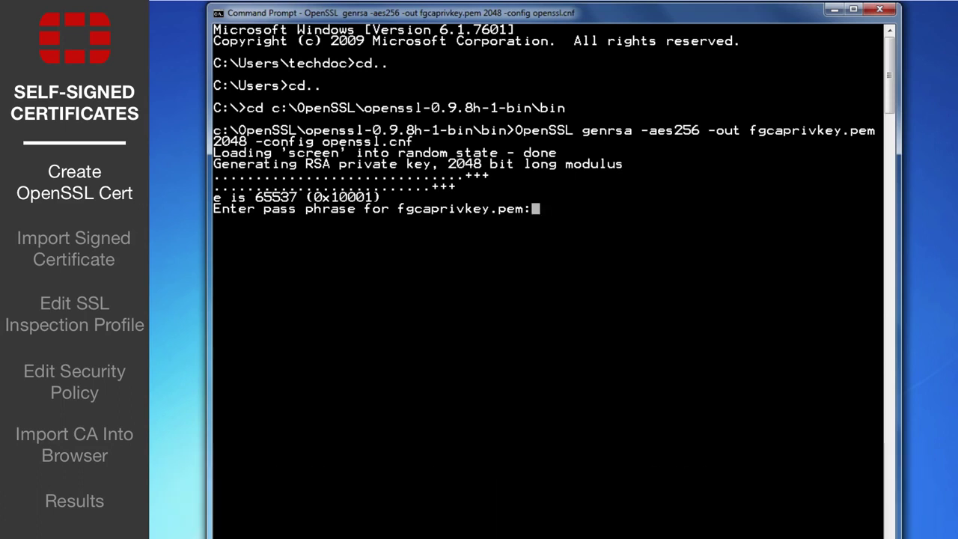
key("Return")
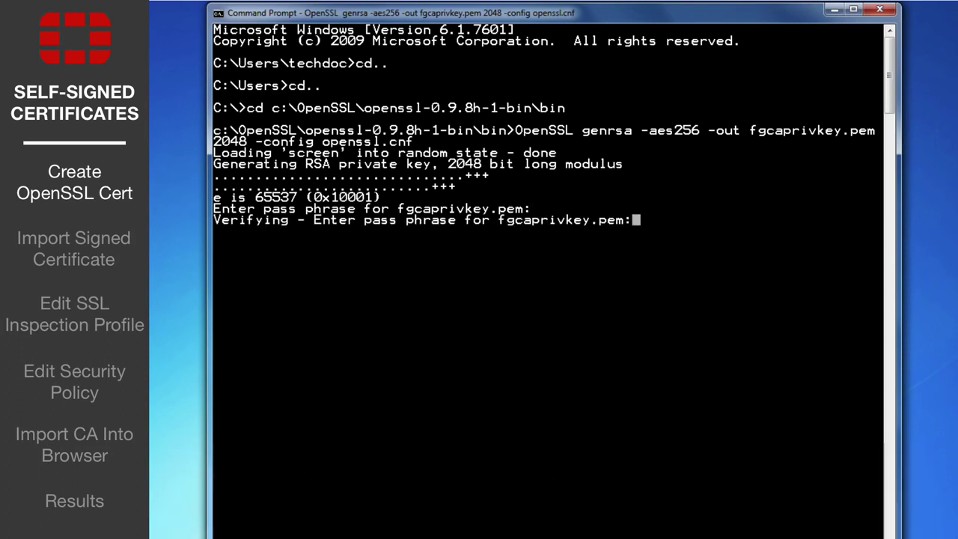
key("Return")
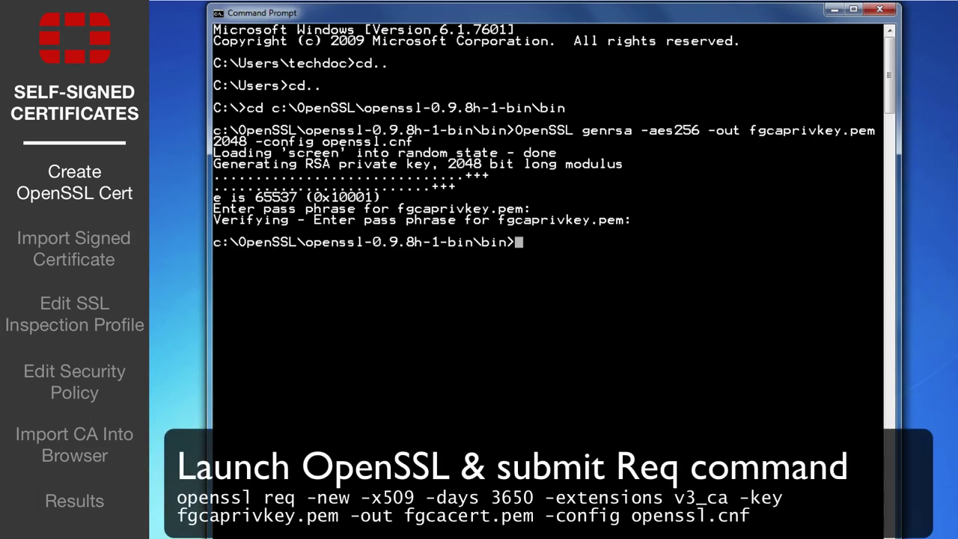
Step: Run openssl req -new -x509 -days 3650 -extensions v3_ca using fgcaprivkey.pem, outputting fgcacert.pem
type("openssl req ")
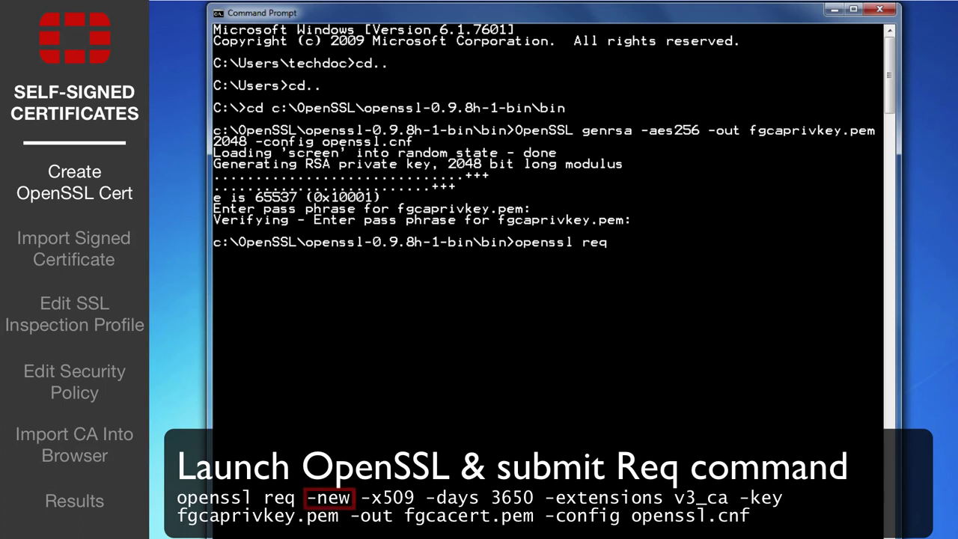
type("-new -")
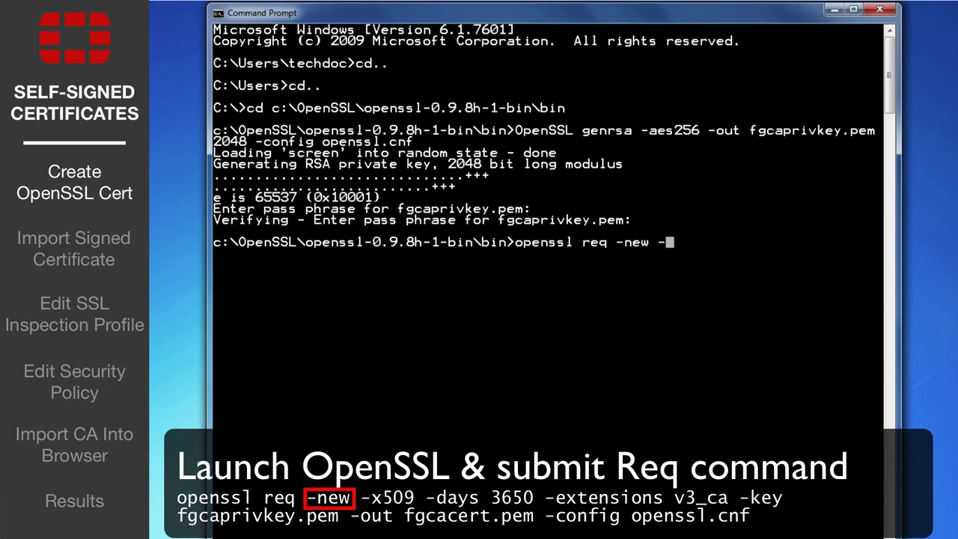
type("x509 -days 3650")
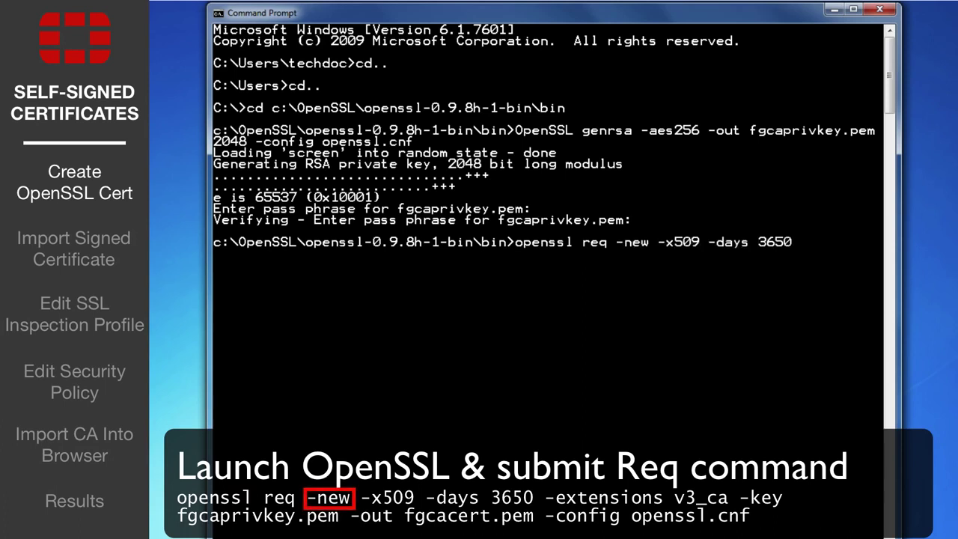
type(" -extensions v3_ca ")
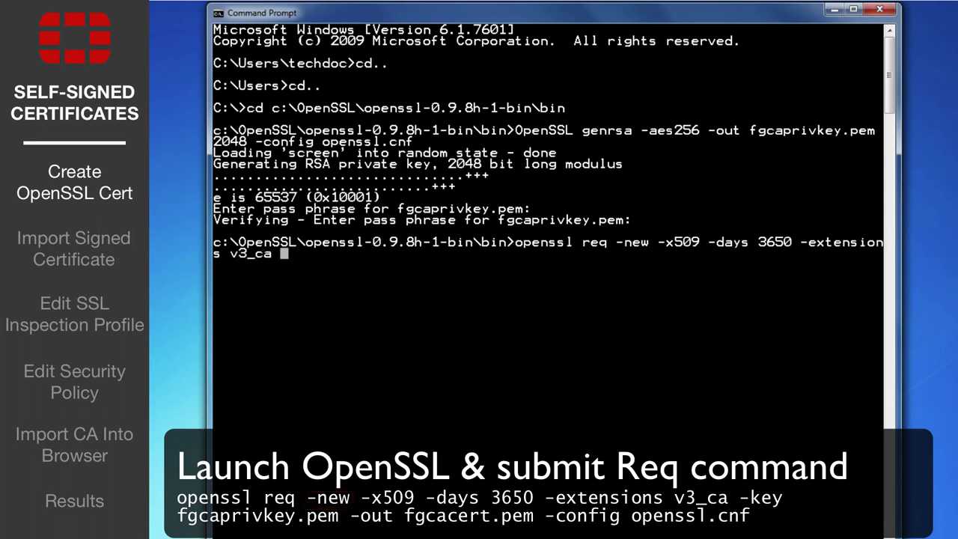
type("-key fgcaprivke")
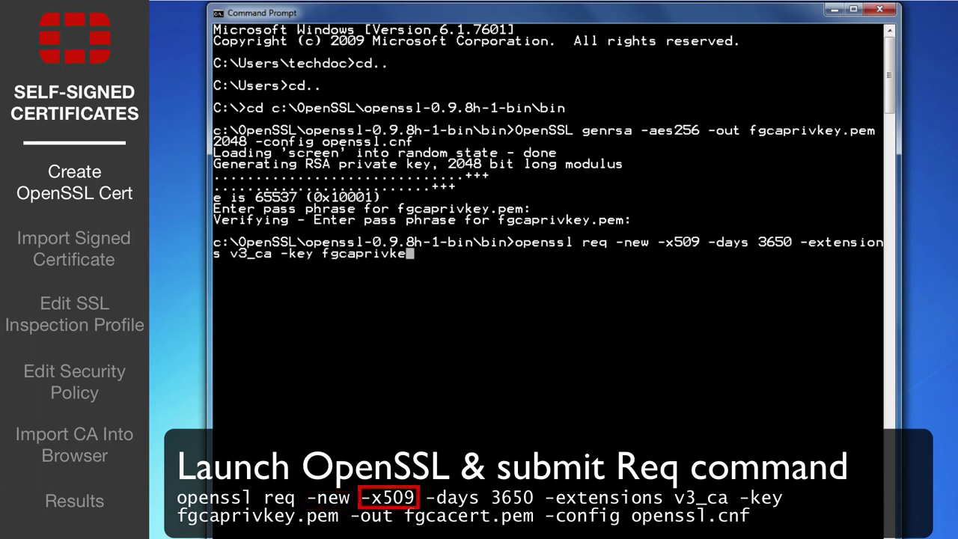
type("y.pem -out fgcacert")
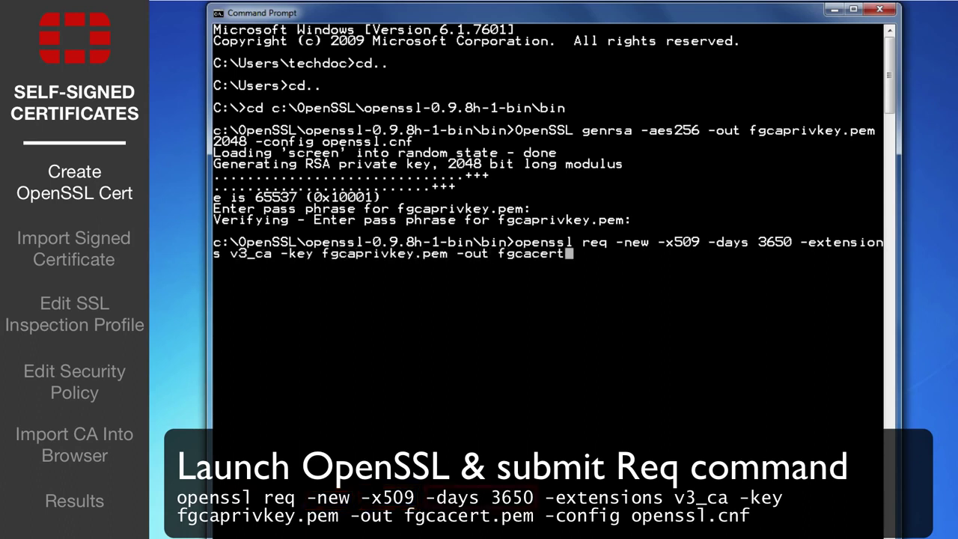
type(".pem -config openssl.cnf")
key("Return")
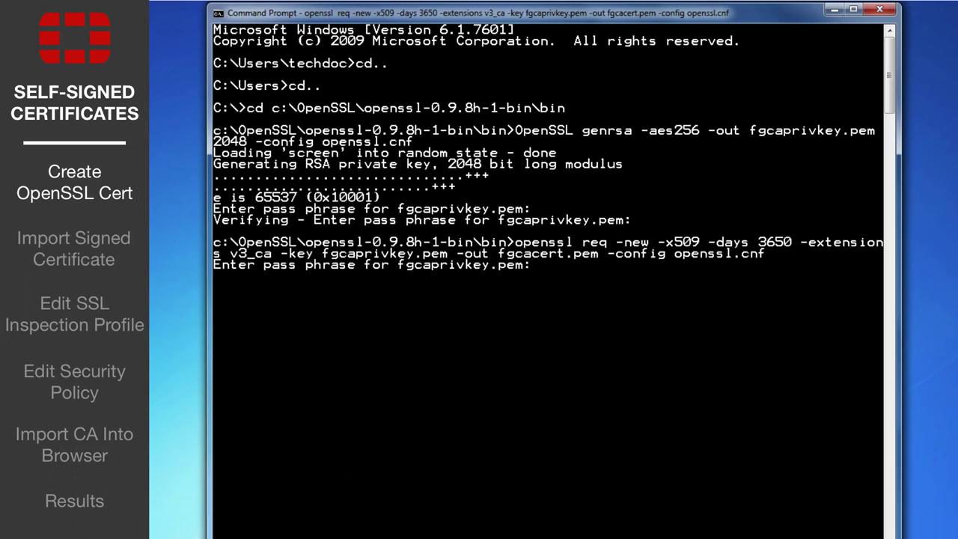
Step: Unlock the key, then enter country CA, province Ontario, city Ottawa and organization Fortinet
key("Return")
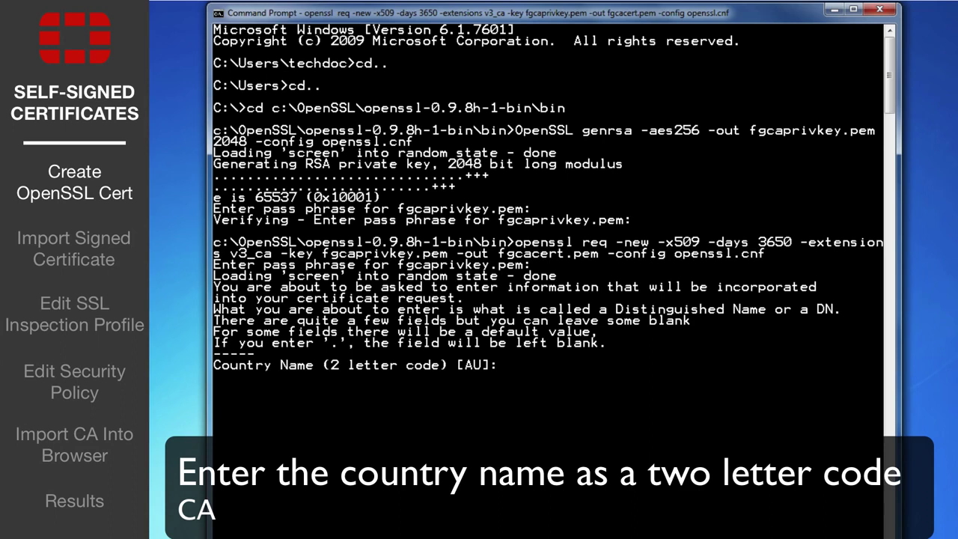
type("CA")
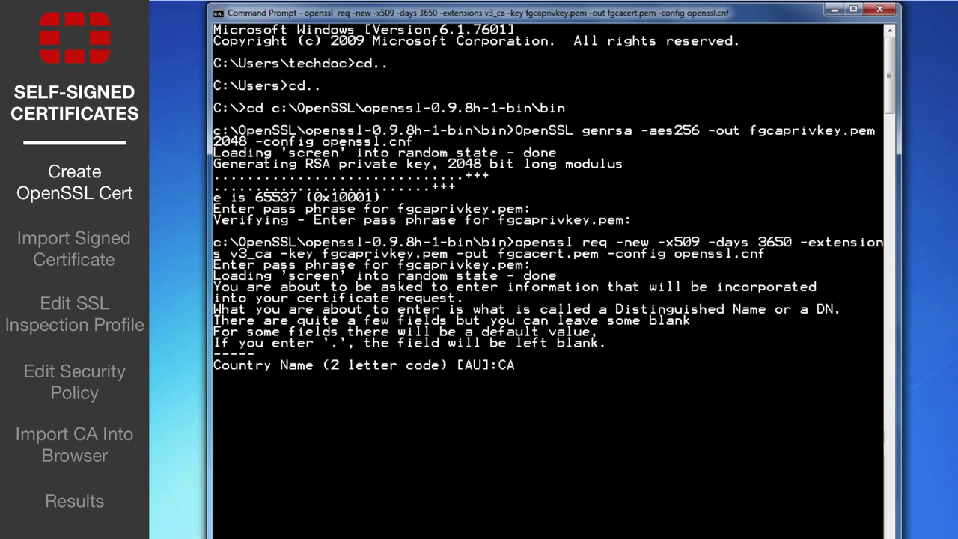
key("Return")
type("Onta")
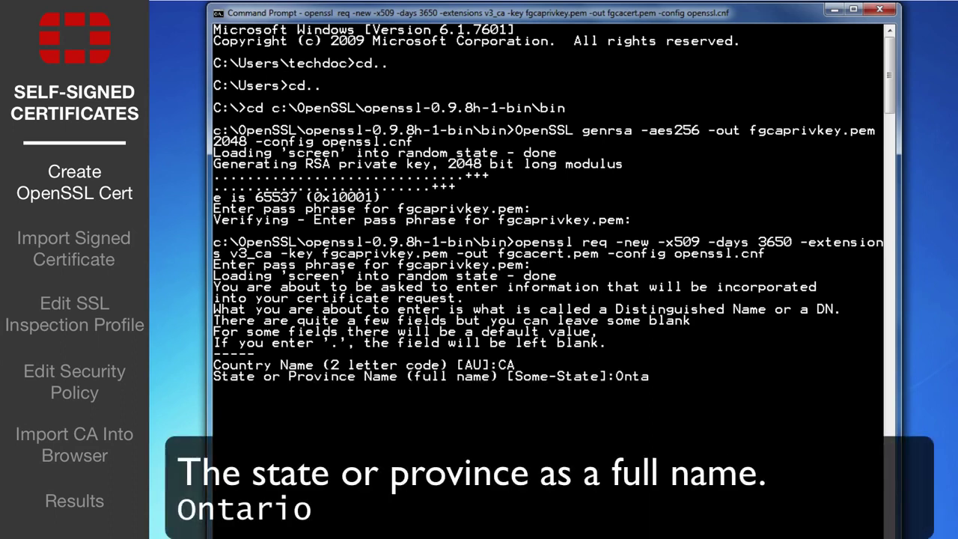
type("rio")
key("Return")
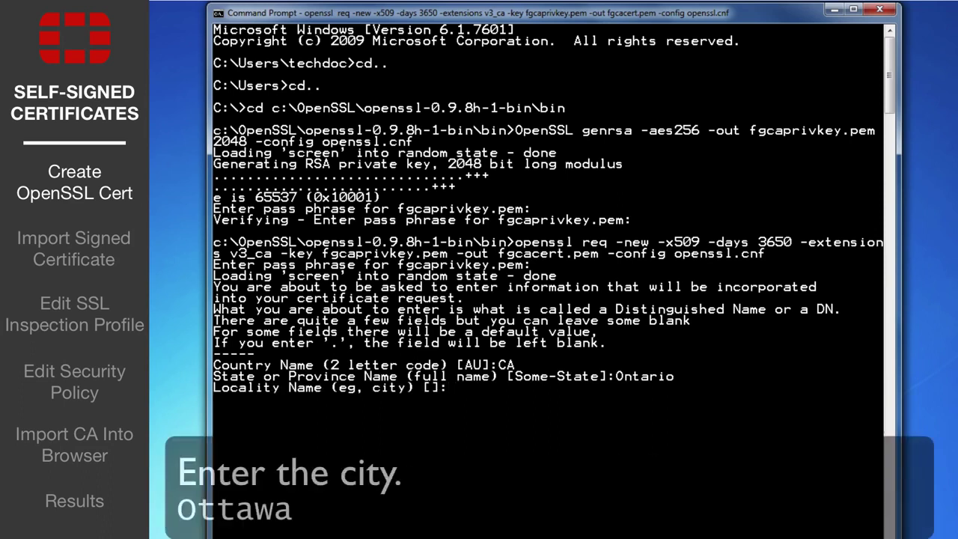
type("Ottawa")
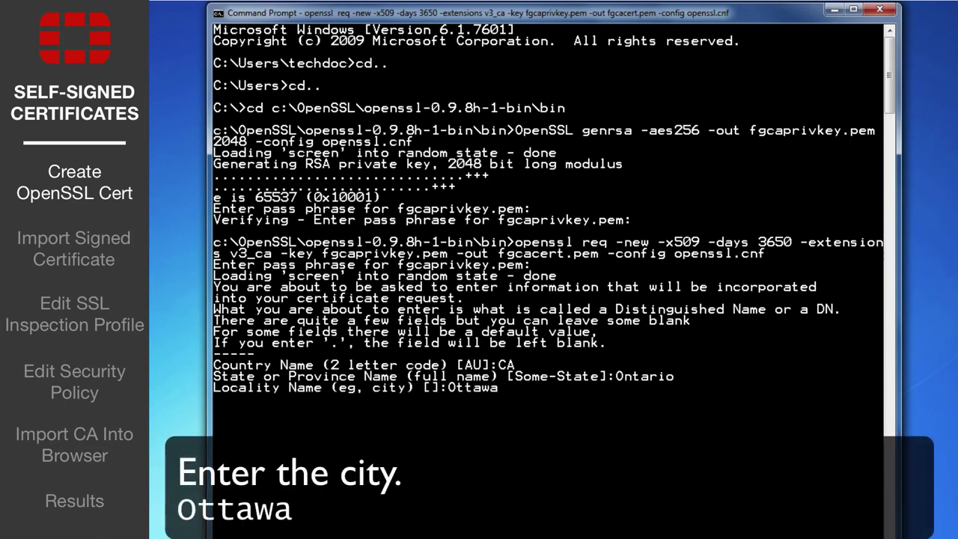
key("Return")
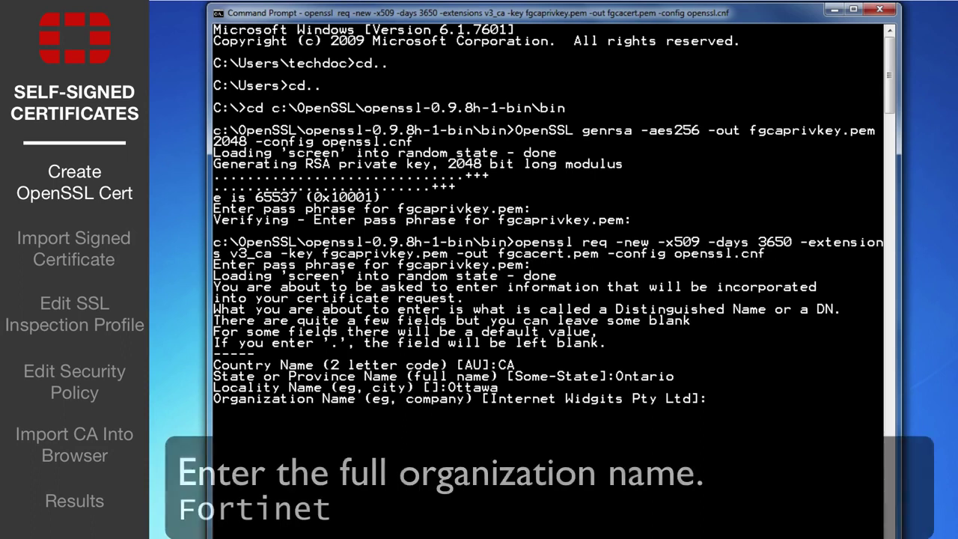
type("Fort")
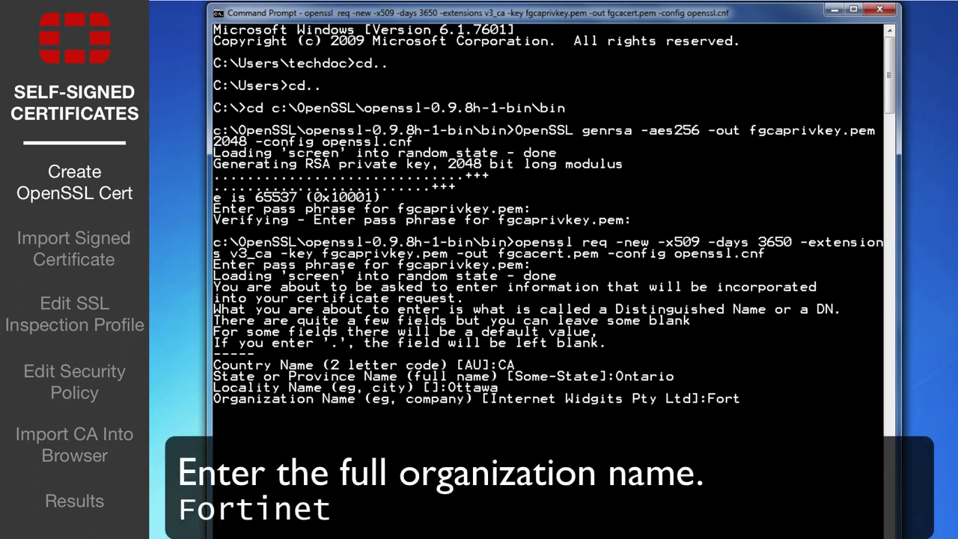
type("inet")
key("Return")
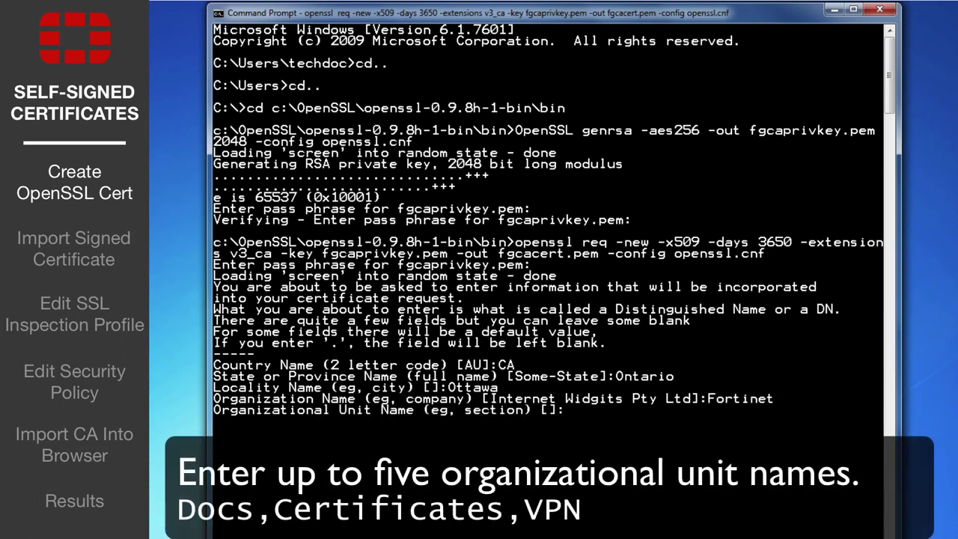
type("Docs,Certificates")
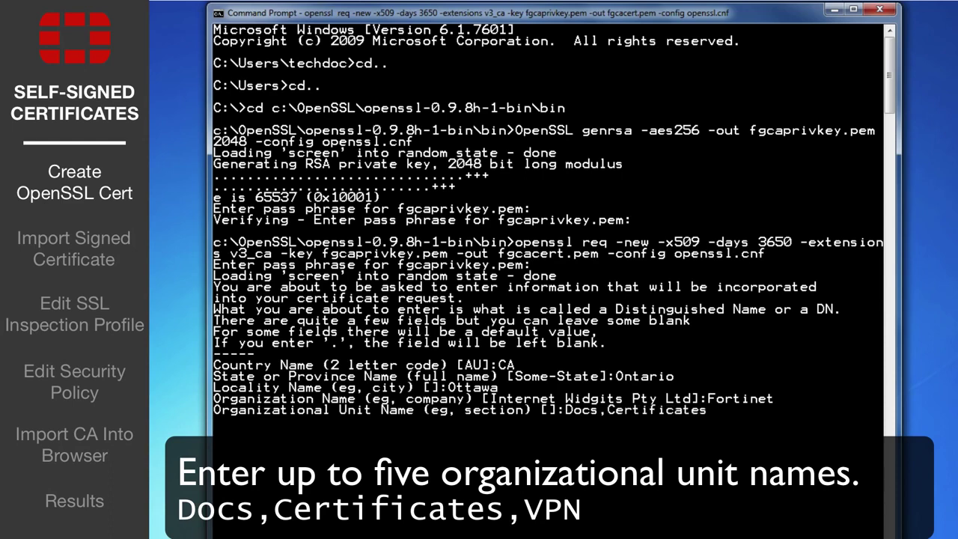
type(",VPN")
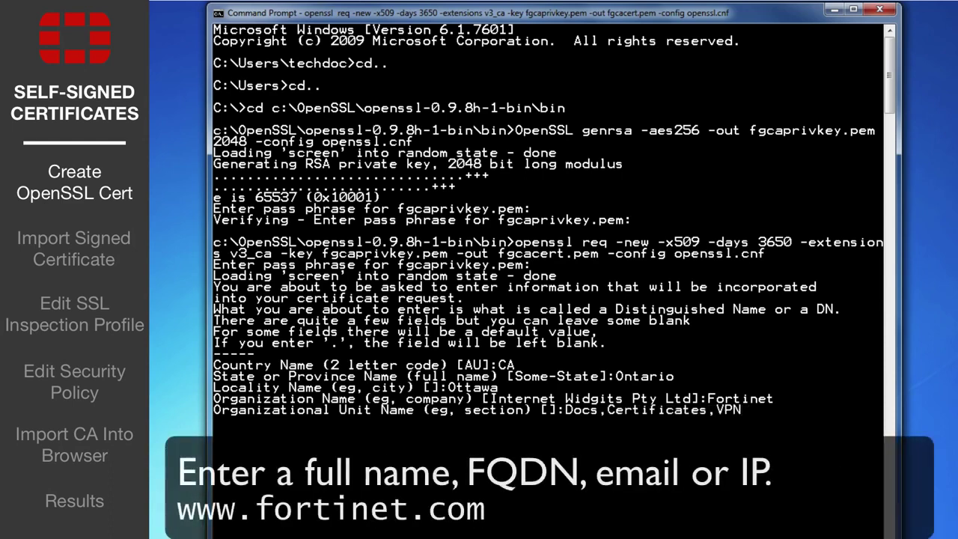
key("Return")
type("ww")
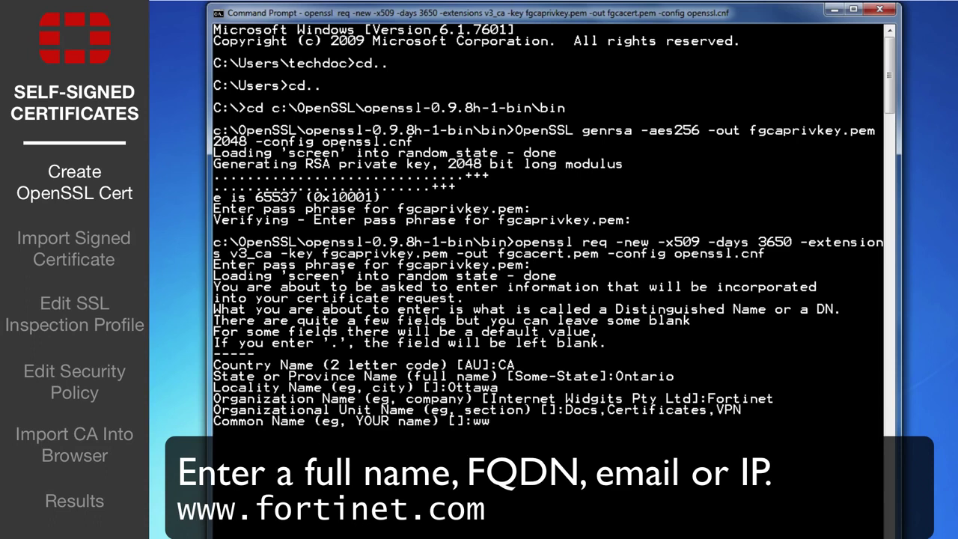
type("w.fortinet.com")
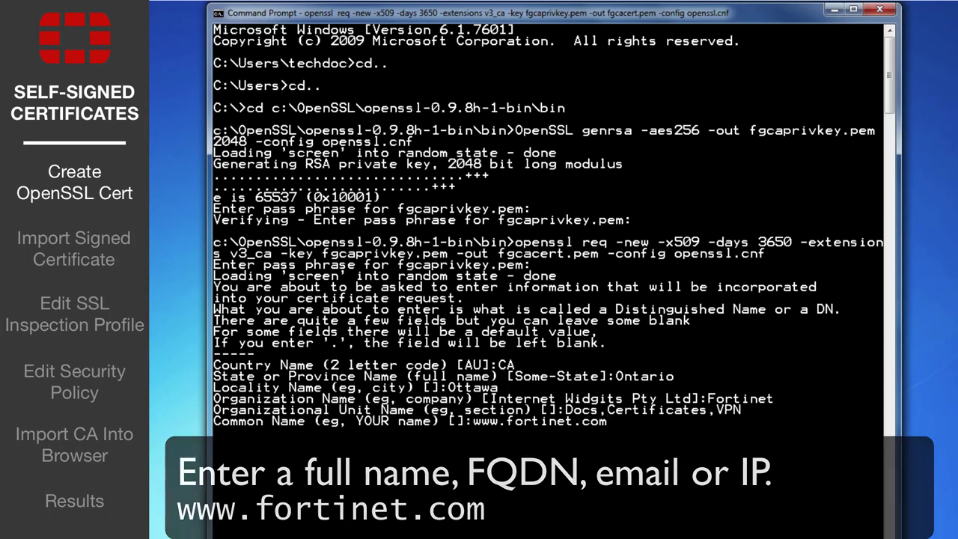
key("Return")
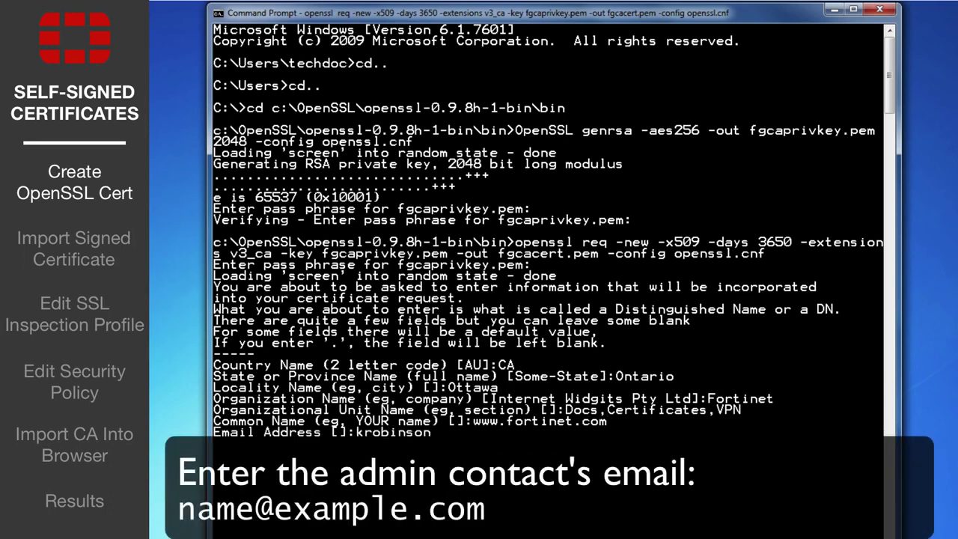
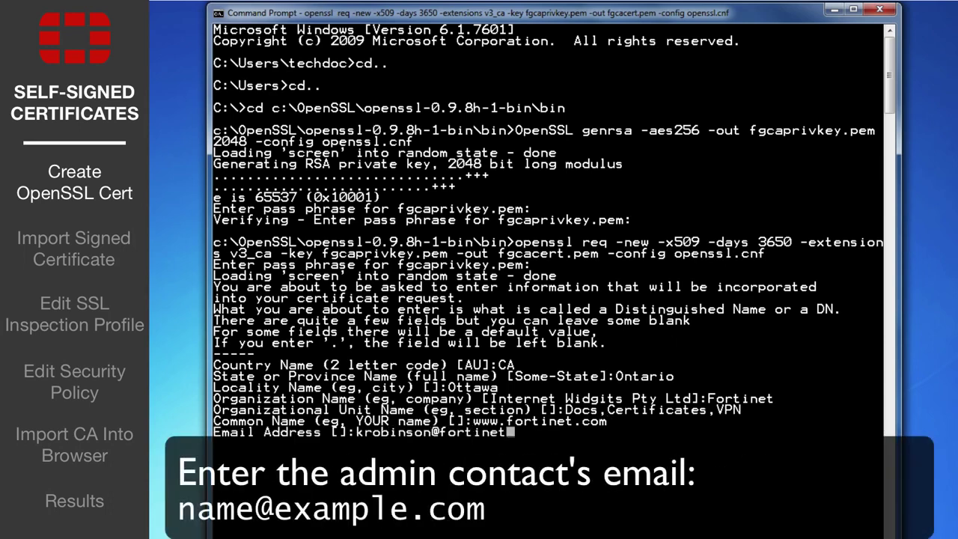
key("Return")
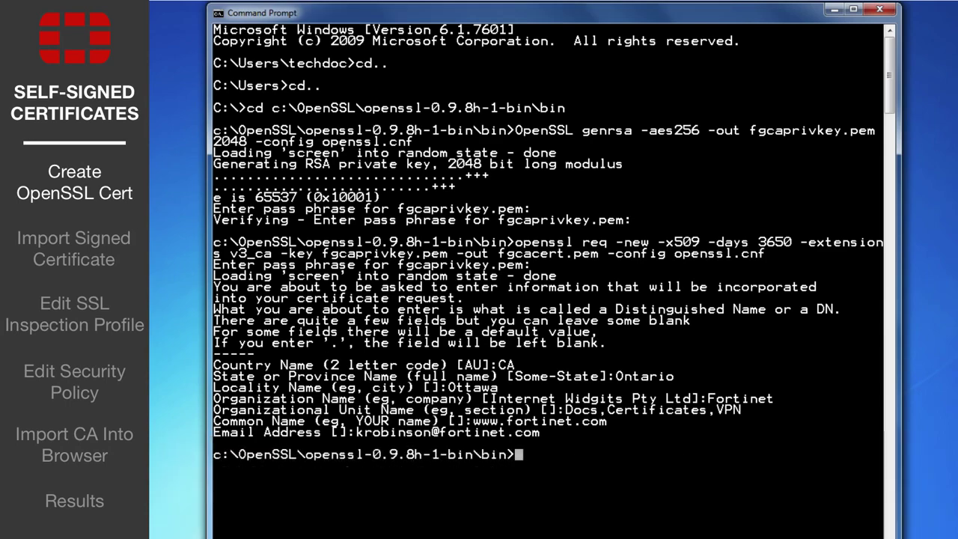
Step: Go up three folder levels with cd.. and switch to the desktop
type("cd..")
key("Return")
type("cd..")
key("Return")
type("cd..")
key("Return")
key("super+d")
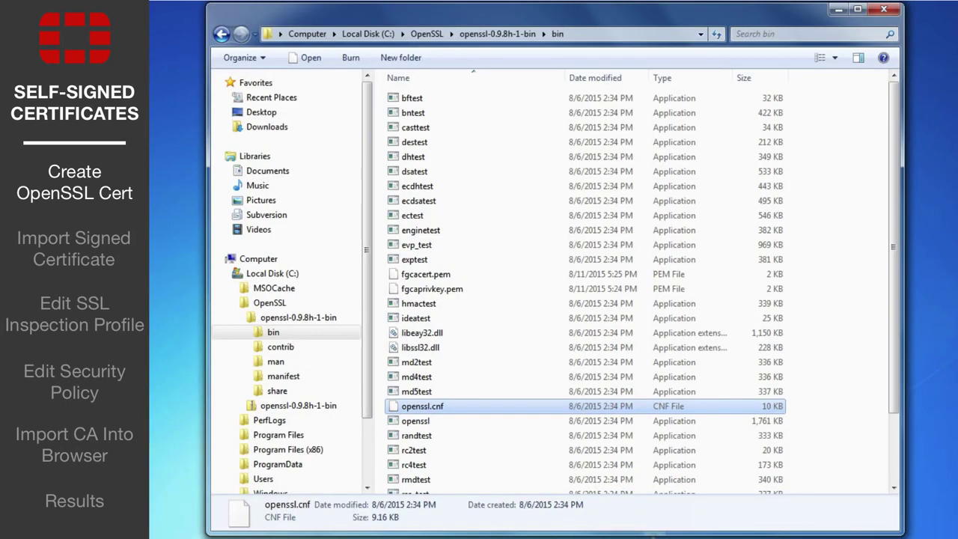
Step: Check the details of fgcaprivkey.pem and fgcacert.pem in the OpenSSL bin folder
left_click(430, 294)
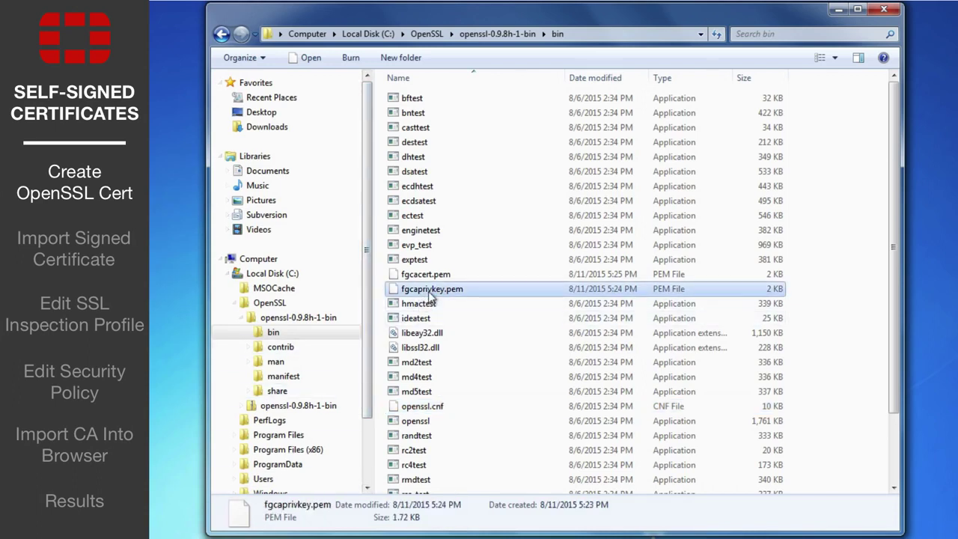
left_click(472, 277)
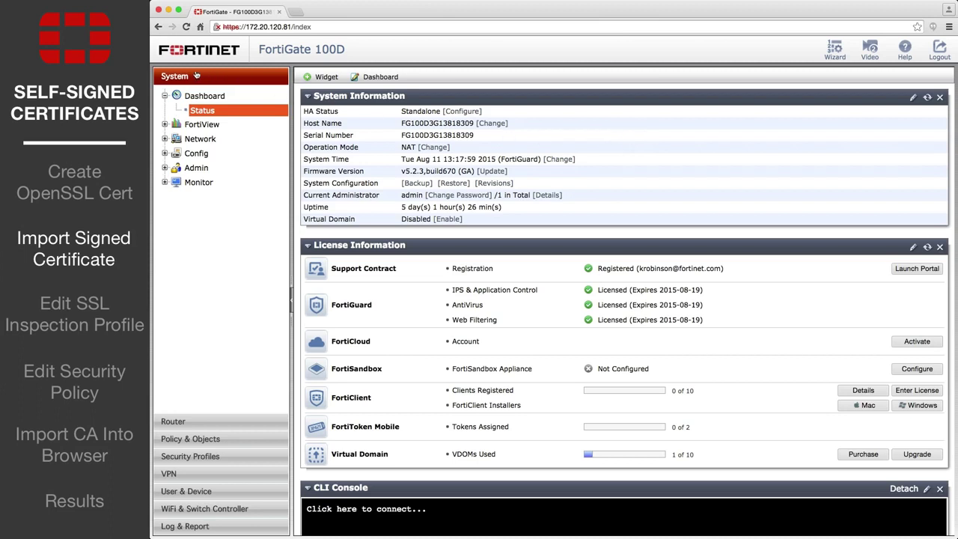
Step: Switch the Certificates feature on in System > Config > Features, including hidden features, and apply
left_click(198, 153)
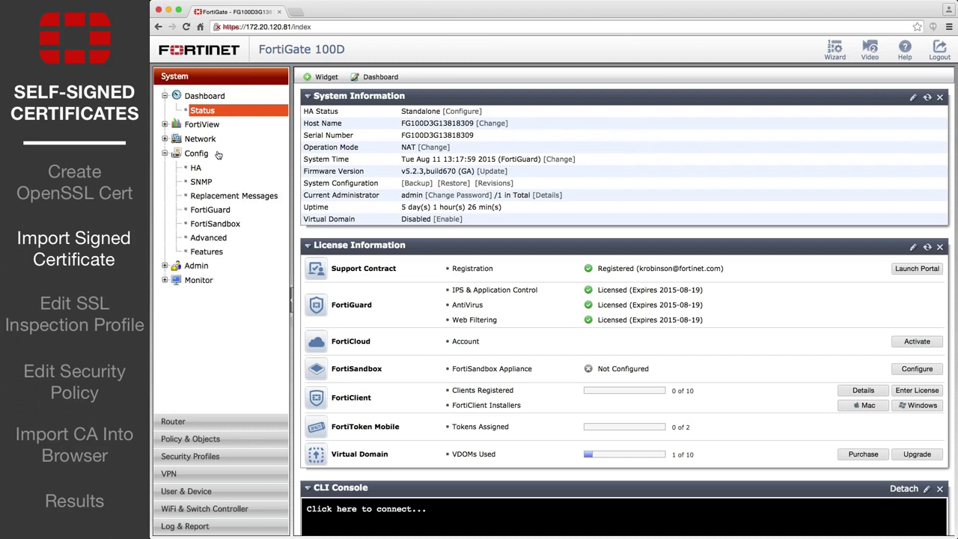
left_click(226, 254)
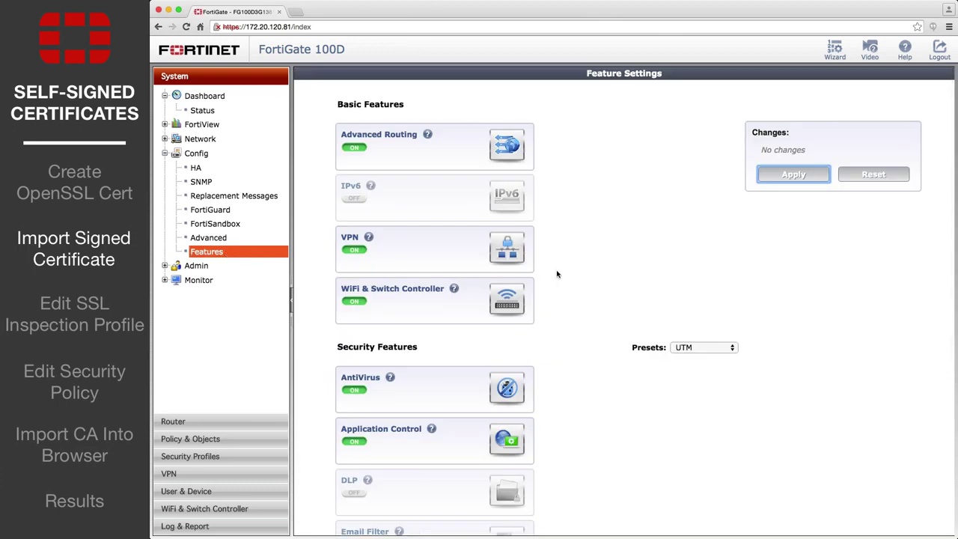
scroll(559, 273, "down", 3)
scroll(559, 272, "down", 4)
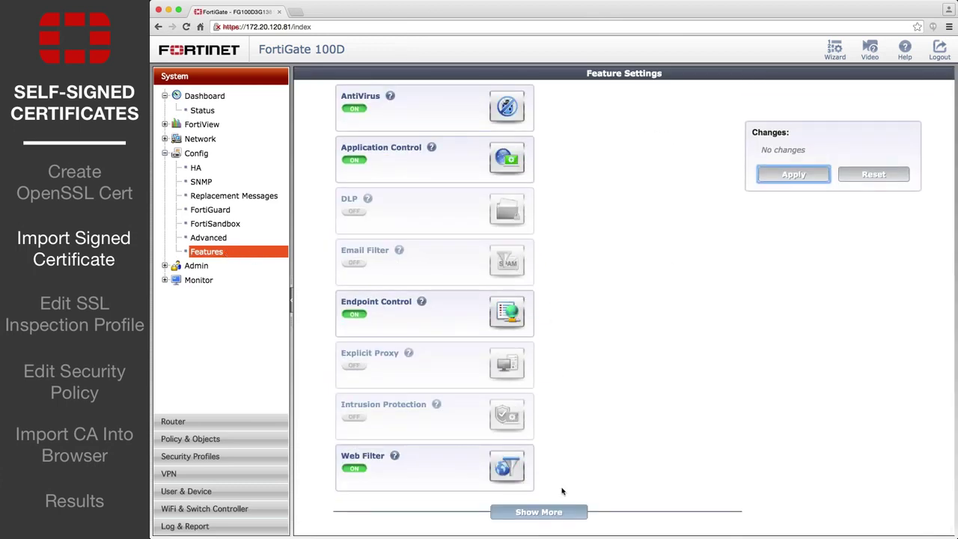
left_click(567, 512)
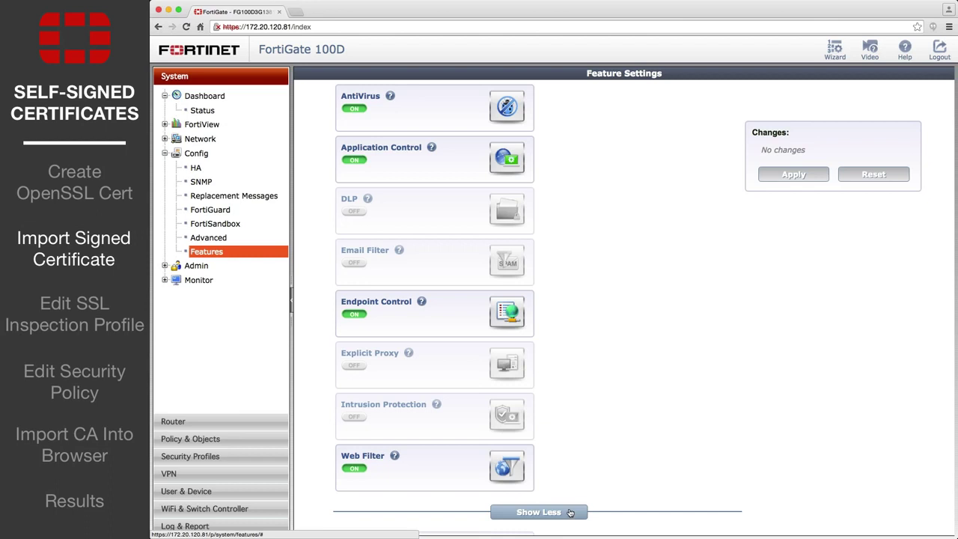
scroll(569, 511, "down", 6)
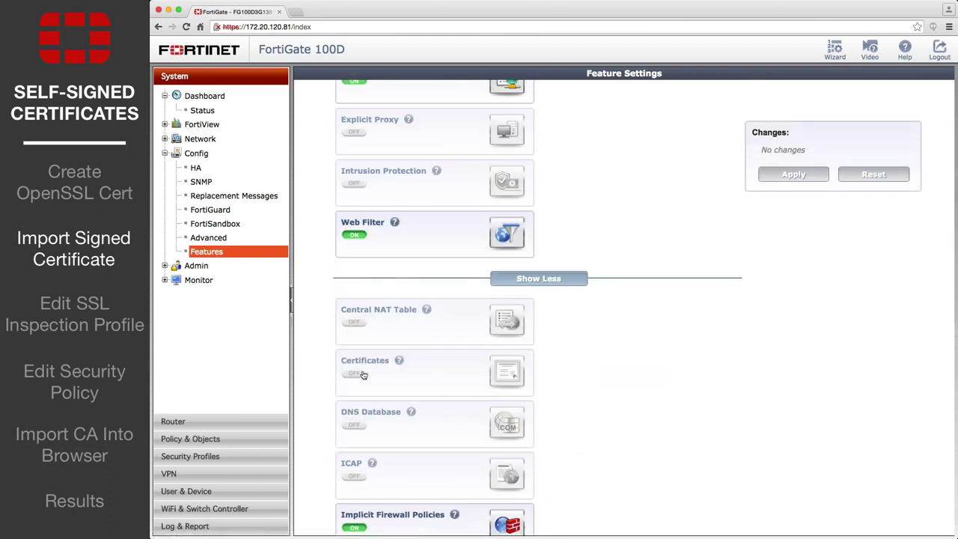
left_click(355, 373)
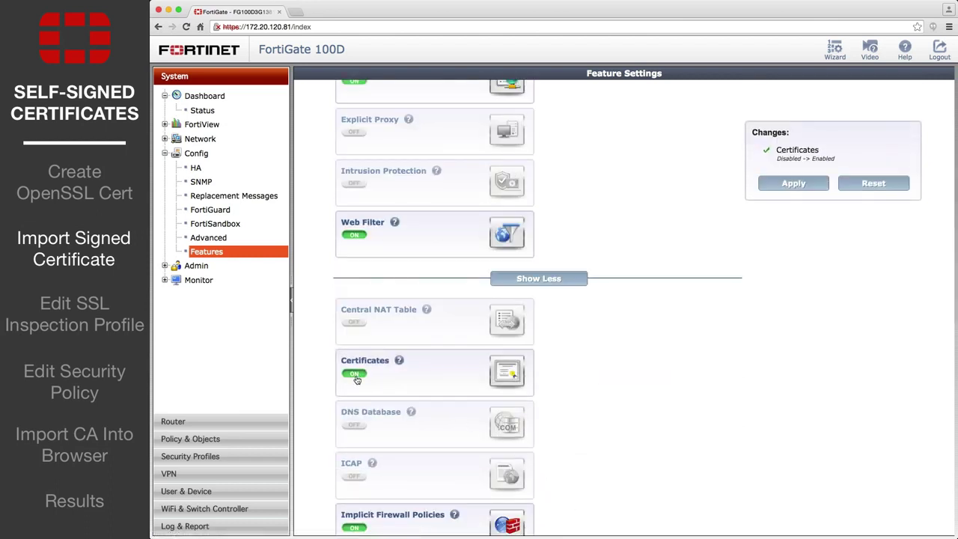
left_click(764, 187)
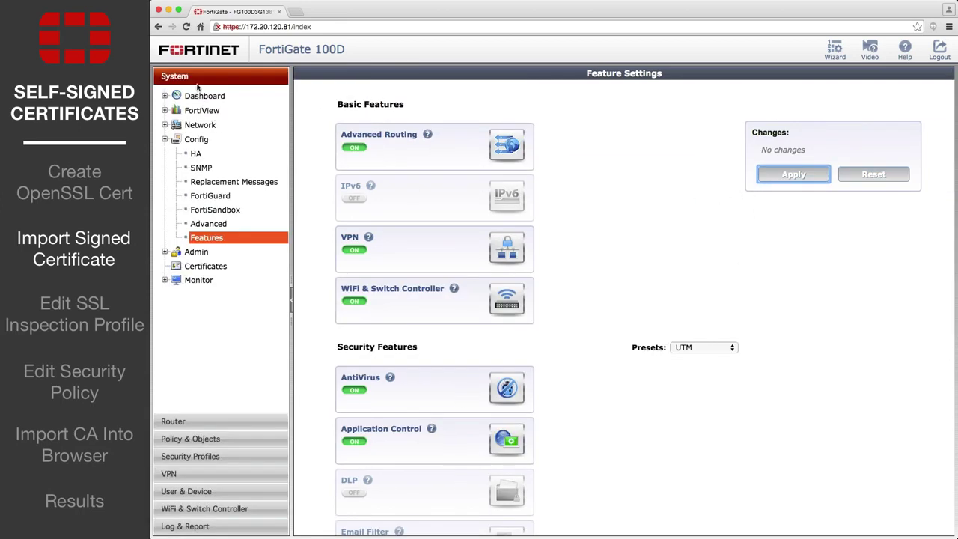
Step: Start a local certificate import of type Certificate and choose fgcacert.pem as the certificate file
left_click(234, 268)
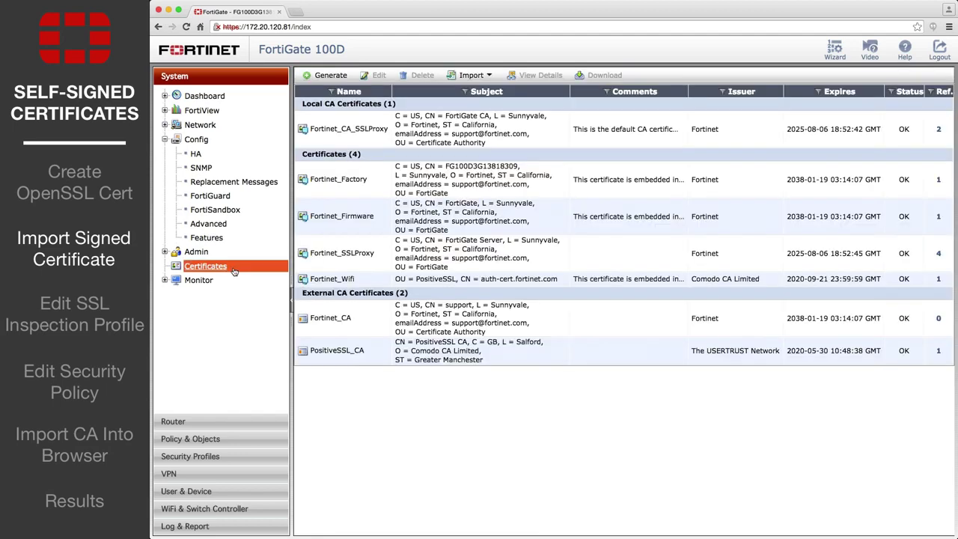
left_click(489, 76)
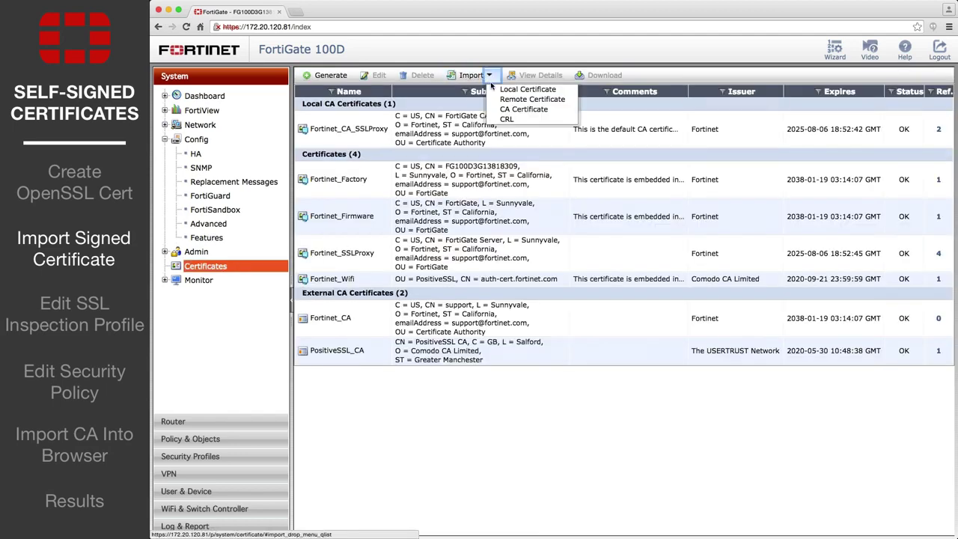
left_click(526, 89)
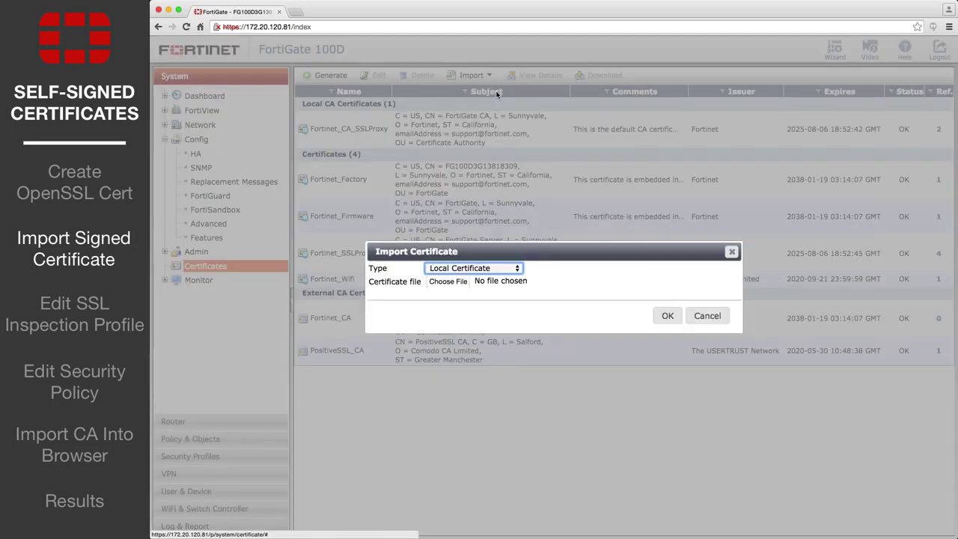
left_click(518, 267)
left_click(494, 288)
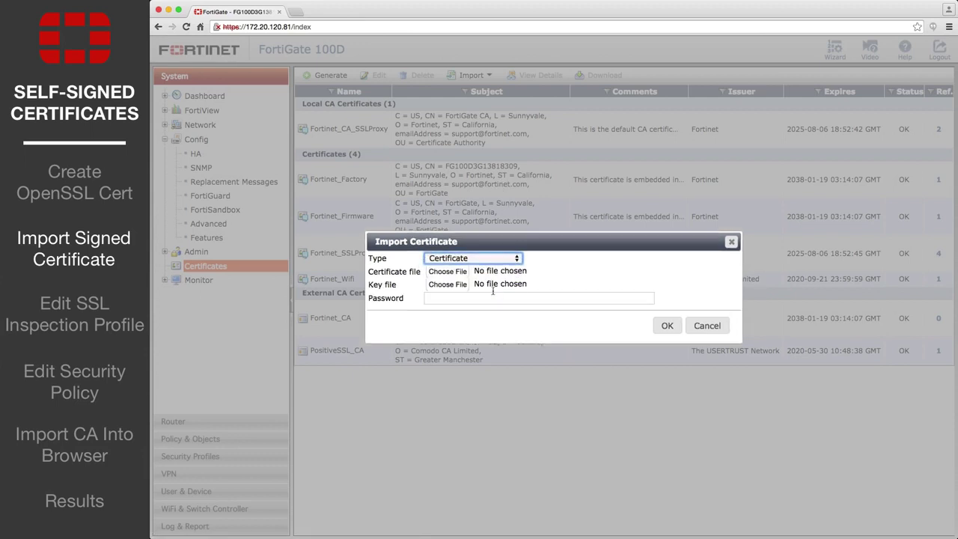
left_click(452, 273)
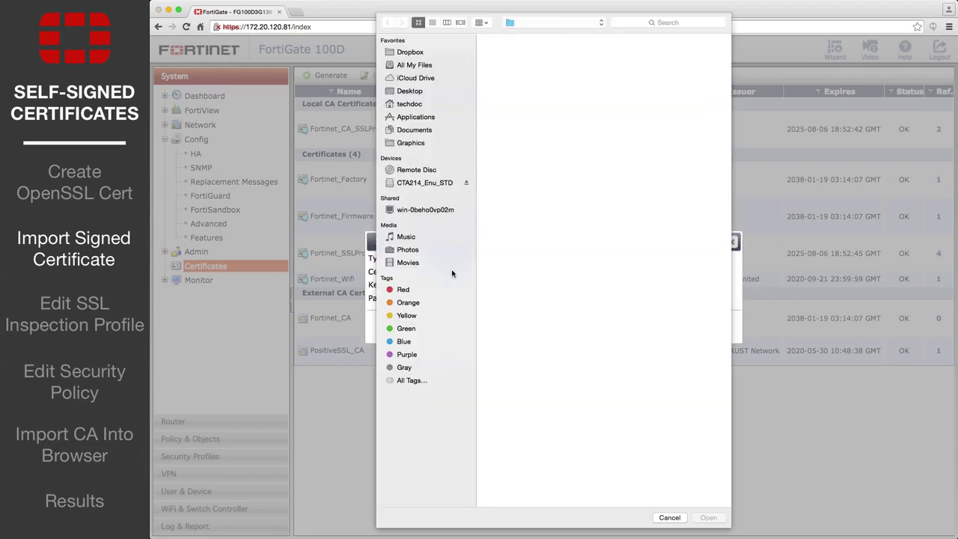
left_click(633, 41)
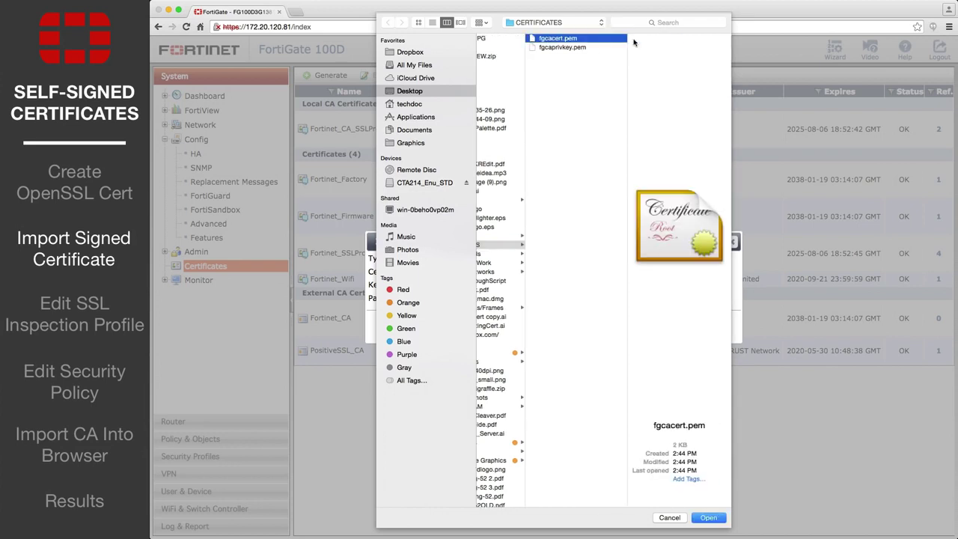
left_click(708, 518)
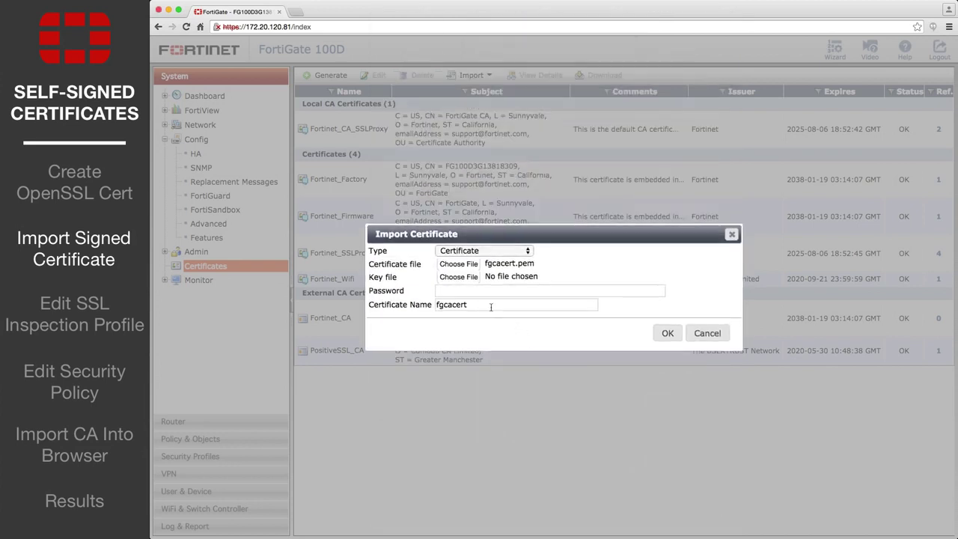
Step: Add key file fgcaprivkey.pem with its passphrase, name it Signed_Certificate, and import
left_click(458, 277)
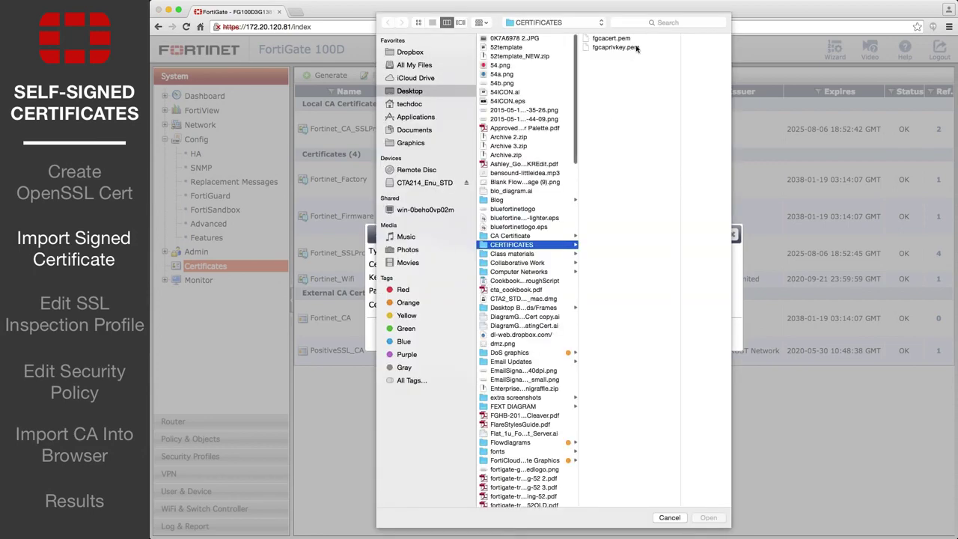
left_click(636, 48)
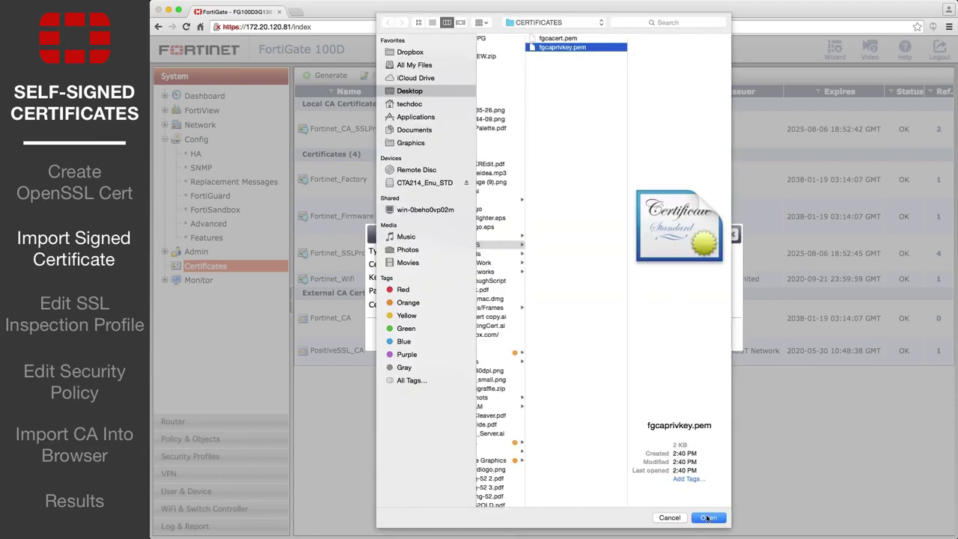
left_click(707, 518)
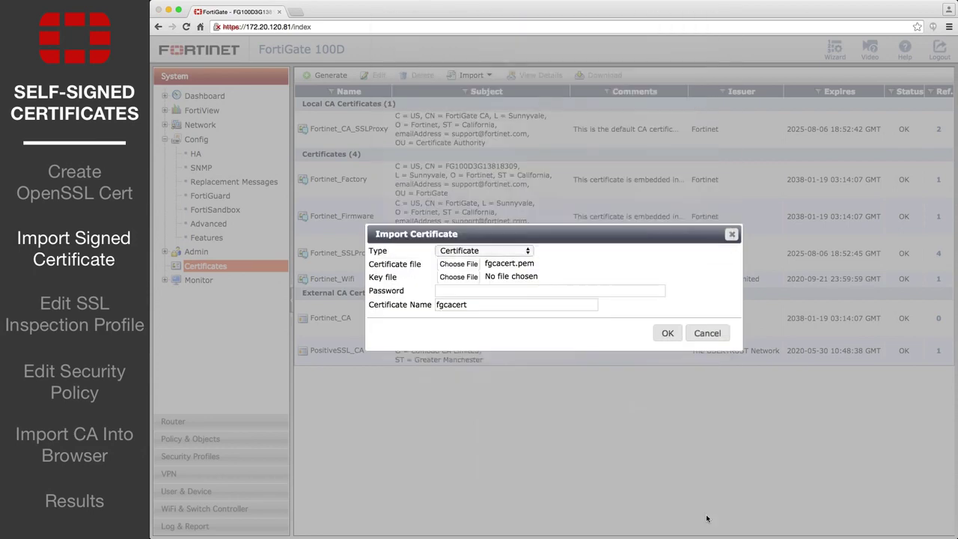
left_click(489, 294)
type("•••••")
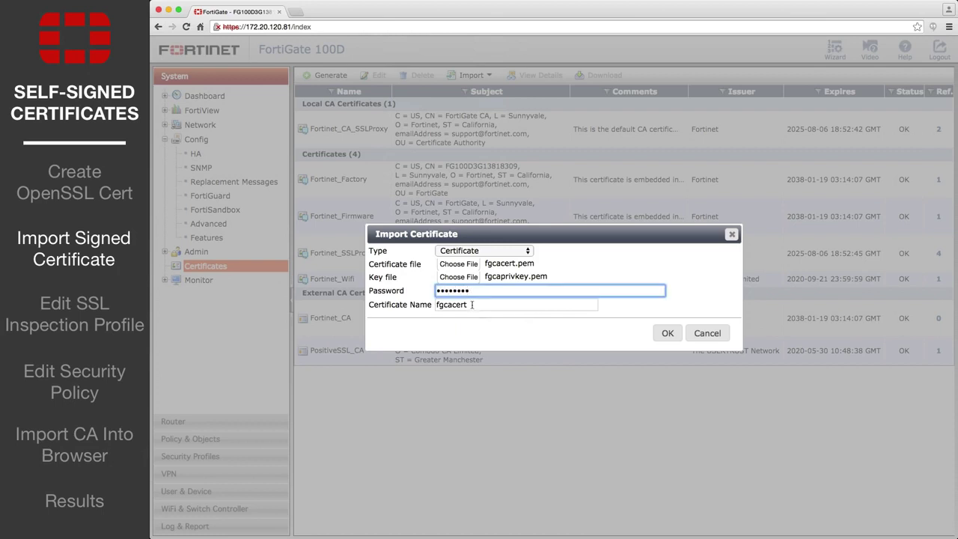
key("Tab")
type("Sig")
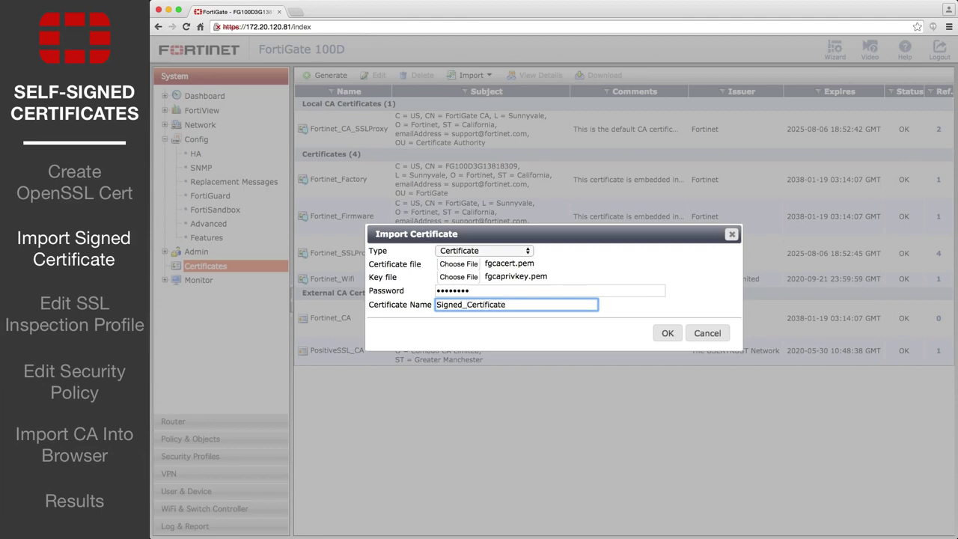
left_click(666, 333)
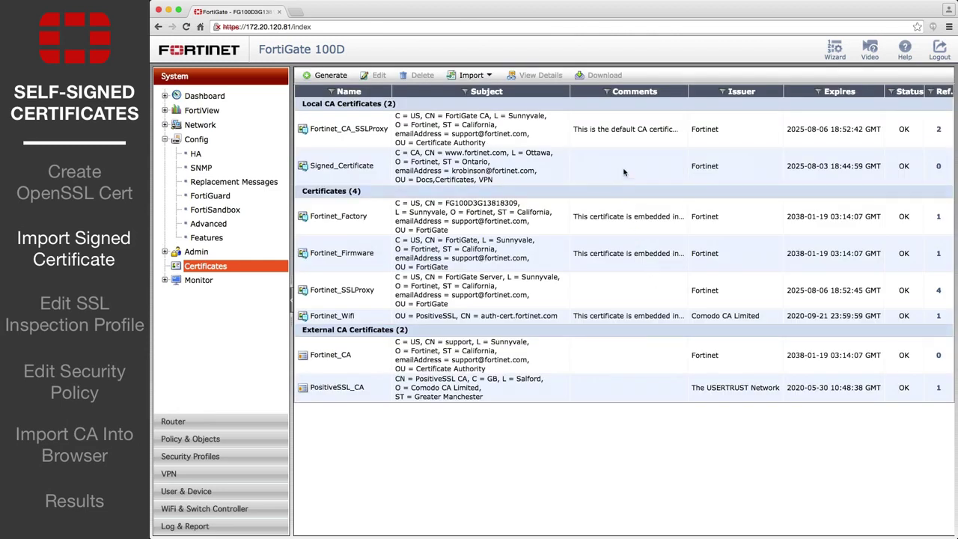
Step: Select Signed_Certificate in the certificate list and download it as a .cer file
left_click(624, 172)
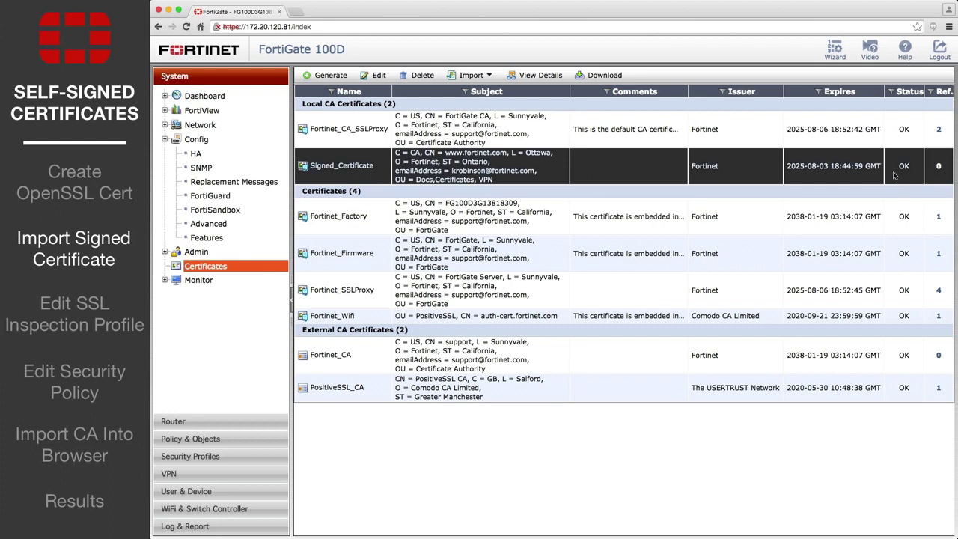
left_click(605, 75)
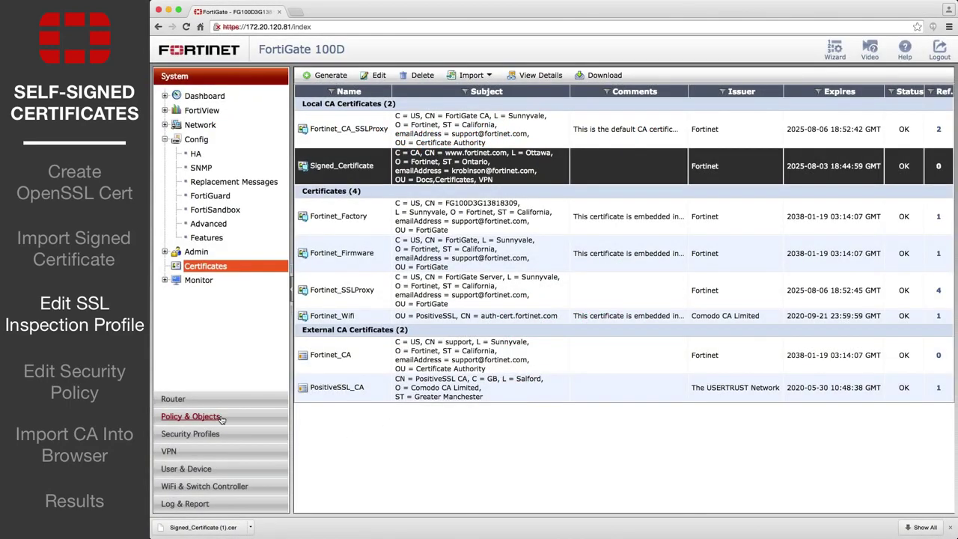
Step: Set the deep-inspection SSL/SSH profile's CA to Signed_Certificate, inspect all ports, and apply
left_click(221, 417)
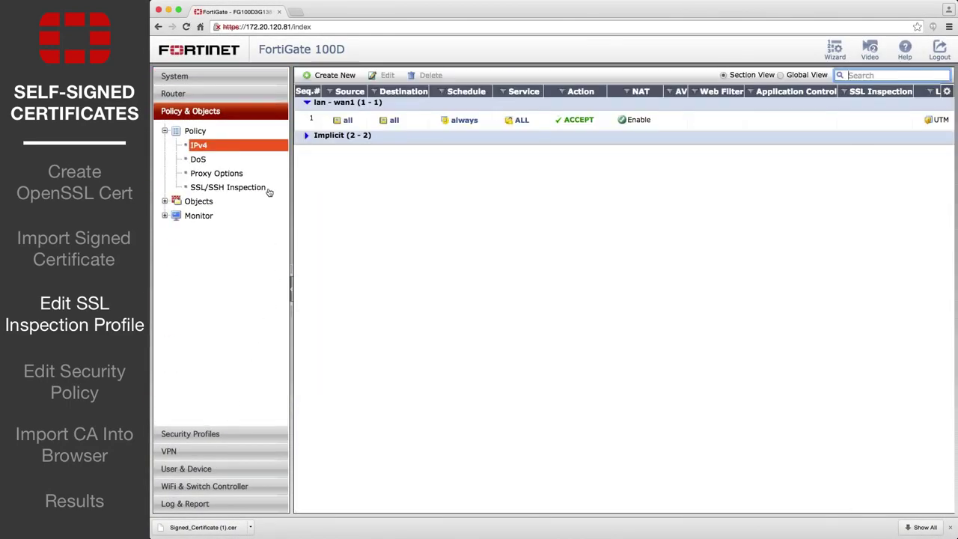
left_click(267, 188)
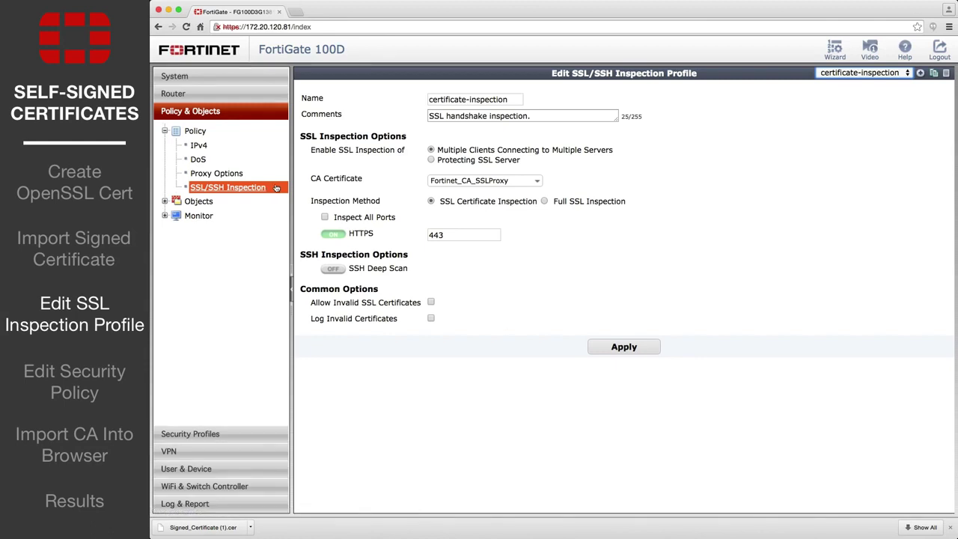
left_click(898, 74)
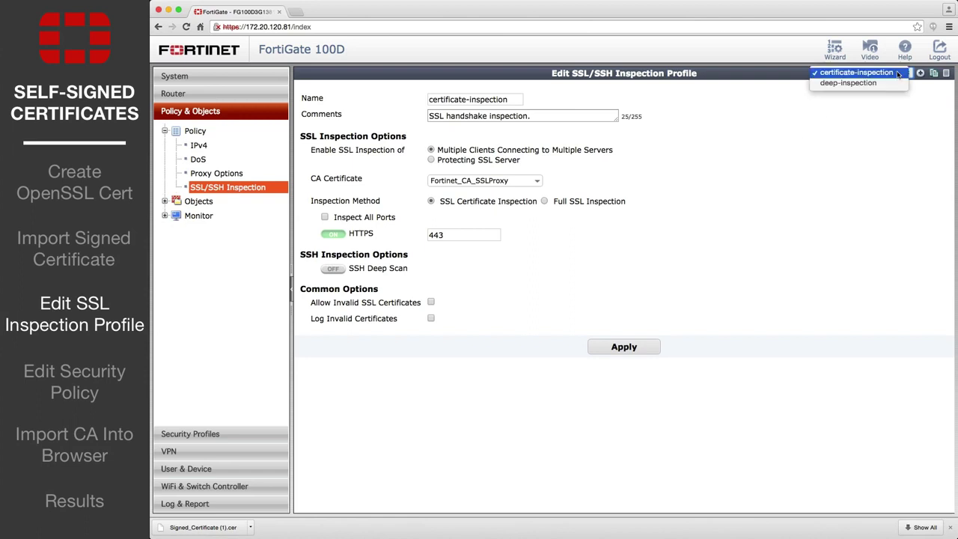
left_click(893, 83)
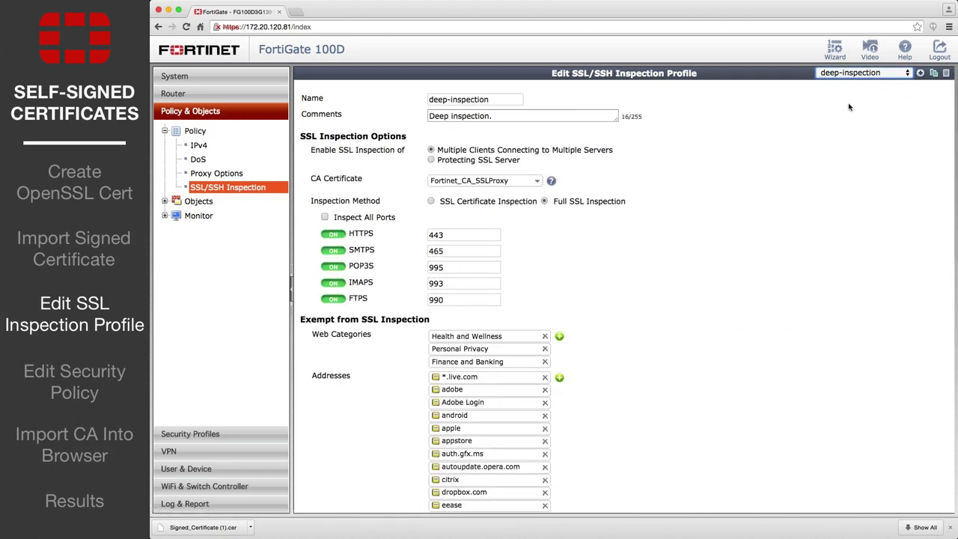
left_click(533, 181)
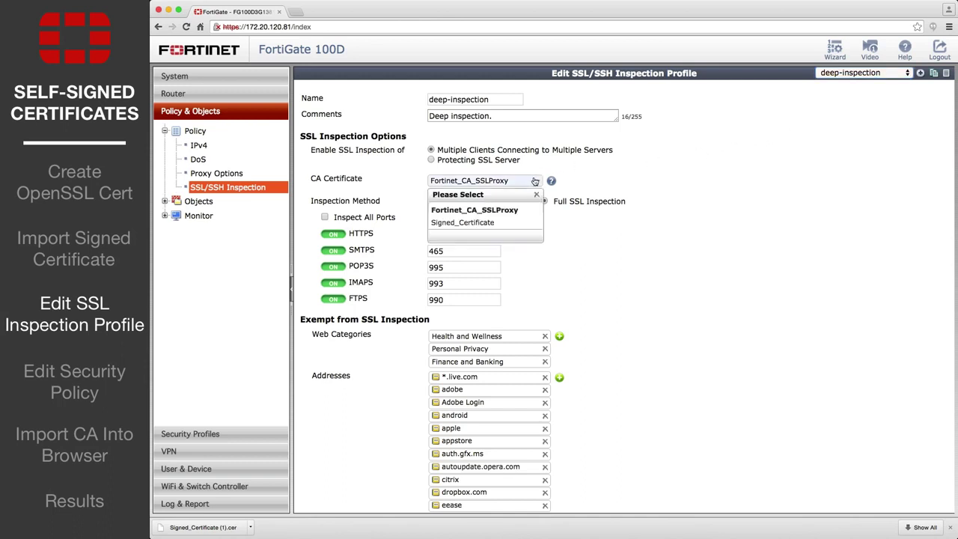
left_click(506, 222)
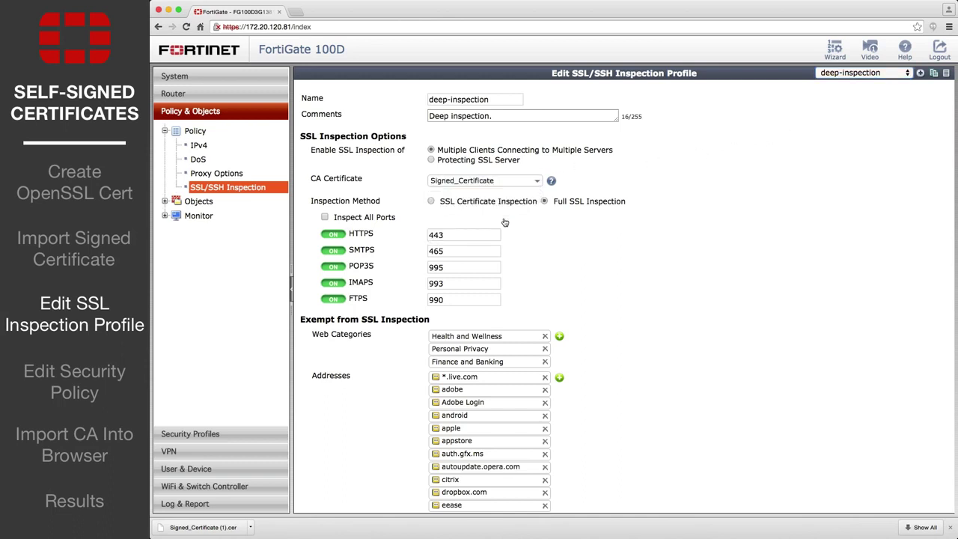
left_click(326, 217)
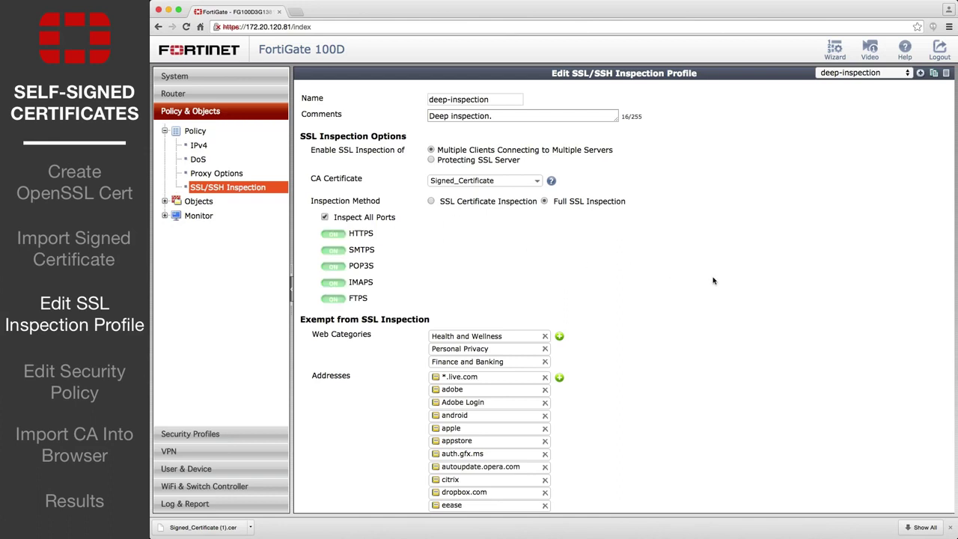
scroll(711, 275, "down", 5)
scroll(712, 275, "down", 3)
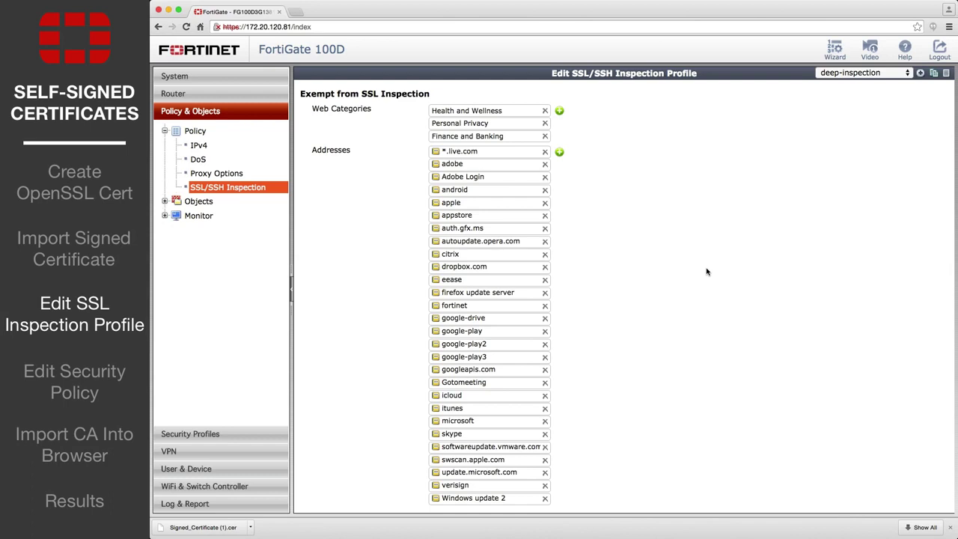
scroll(706, 271, "down", 5)
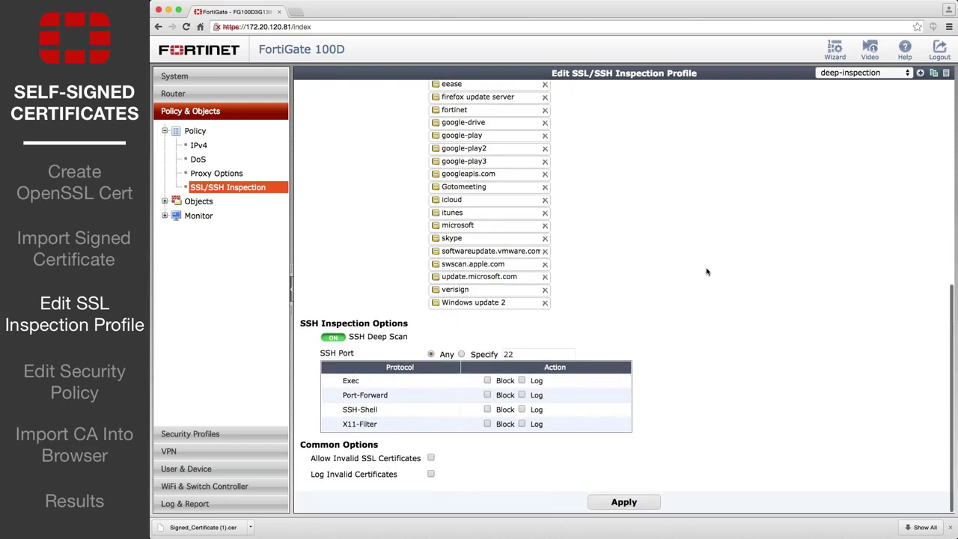
left_click(614, 504)
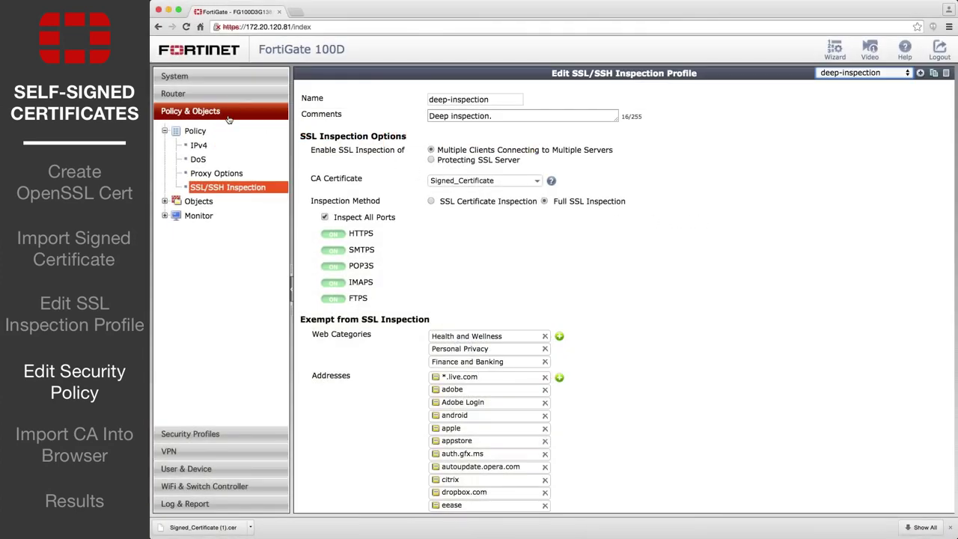
Step: Edit the lan to wan1 IPv4 policy: Web Filter on, SSL/SSH Inspection deep-inspection, then save
left_click(211, 149)
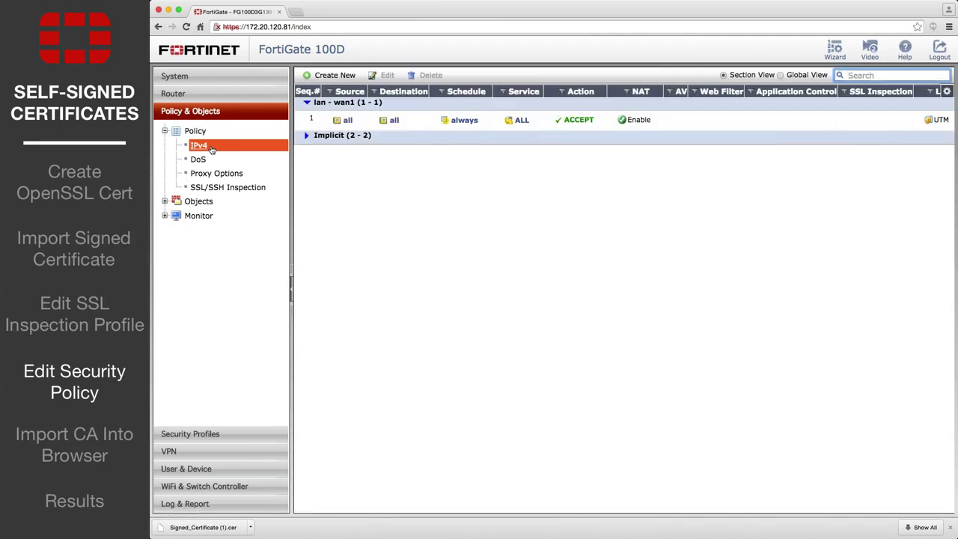
left_click(320, 120)
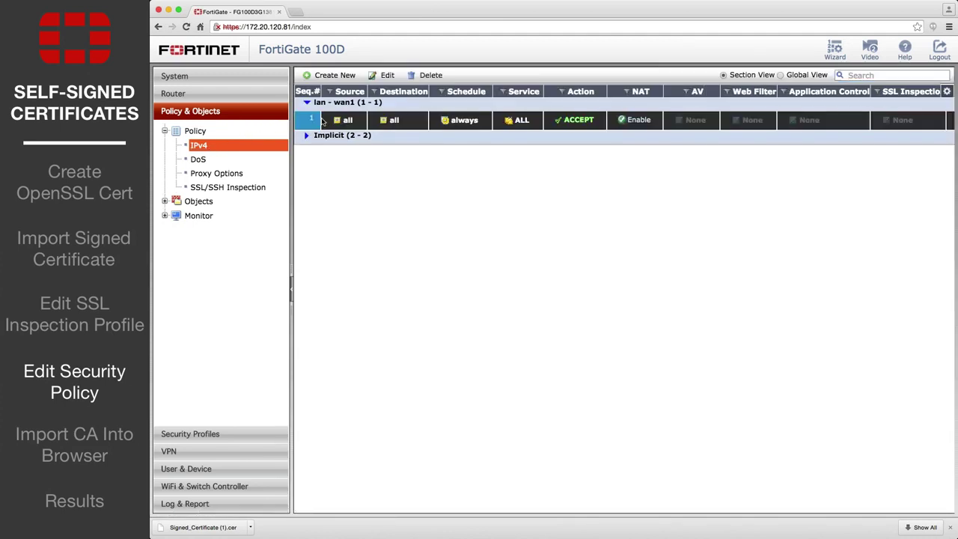
left_click(387, 76)
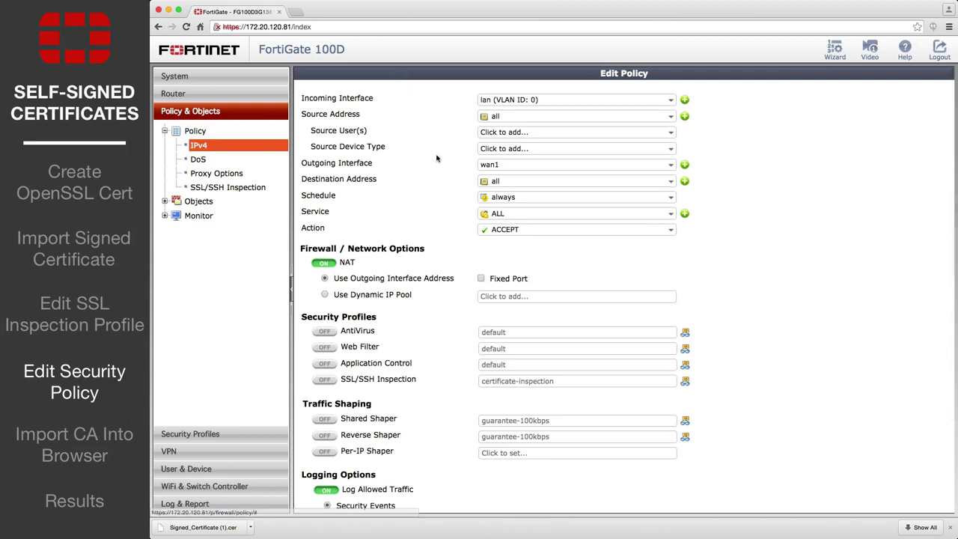
scroll(438, 165, "down", 3)
left_click(324, 248)
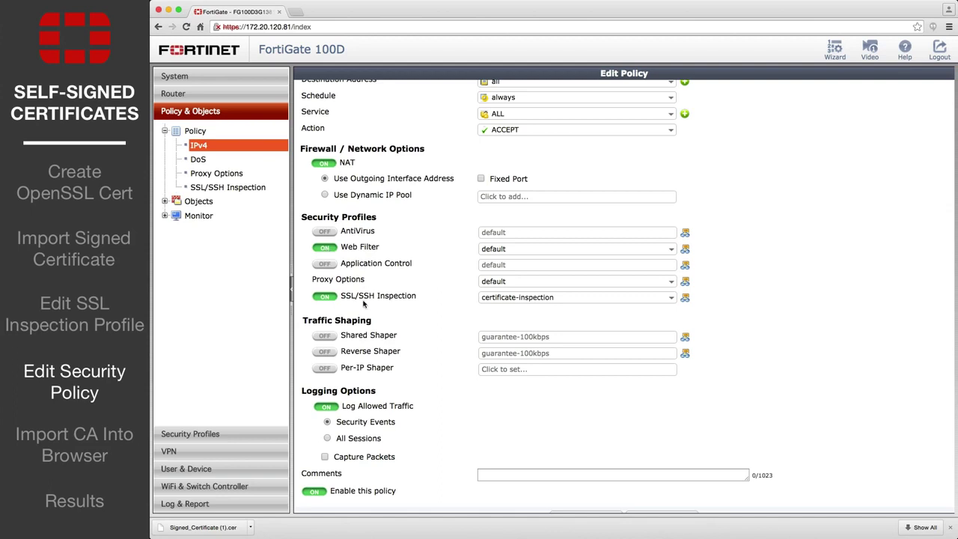
left_click(576, 299)
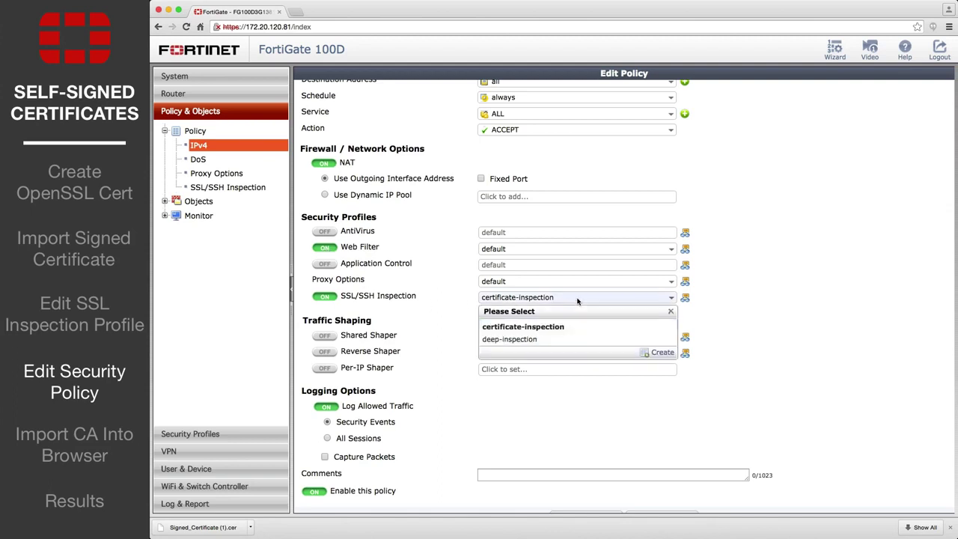
left_click(555, 339)
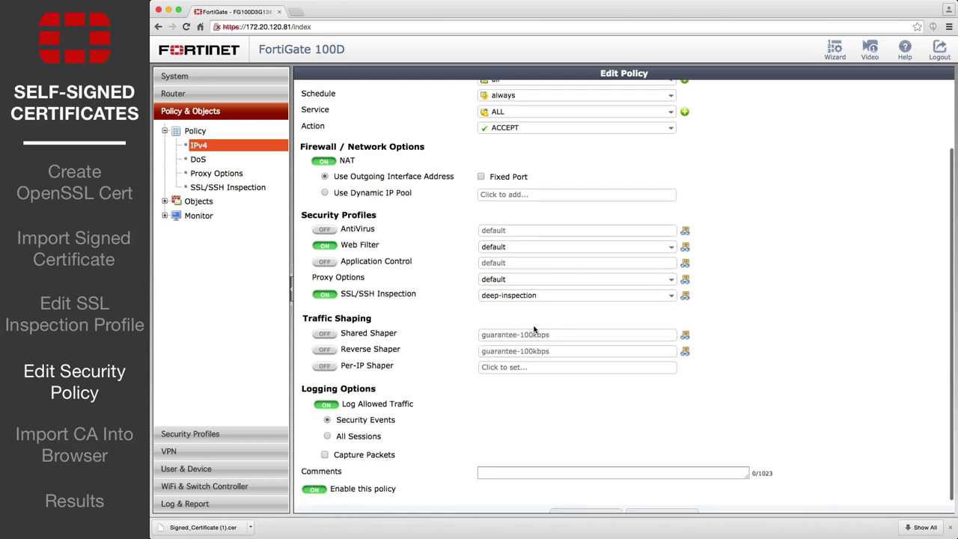
scroll(550, 382, "down", 1)
left_click(583, 502)
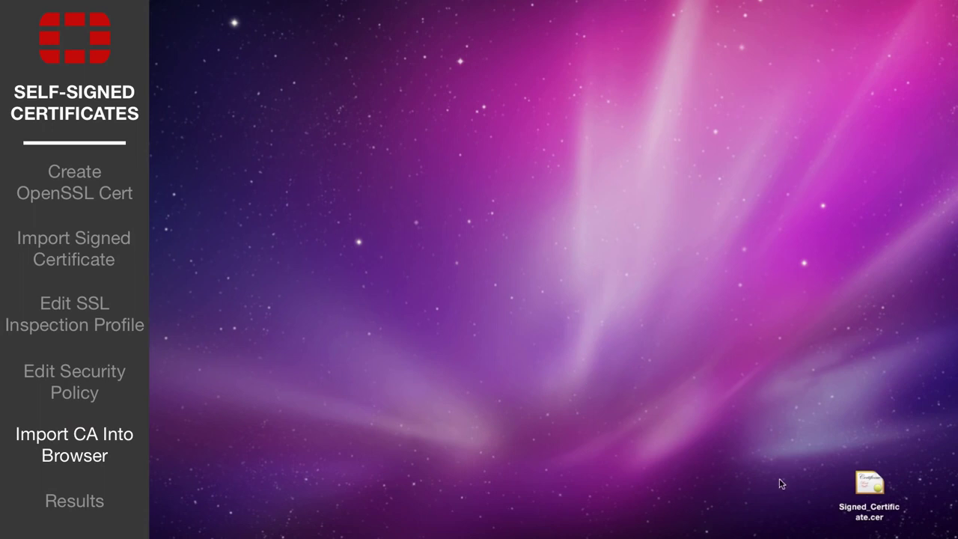
left_click(868, 493)
double_click(868, 493)
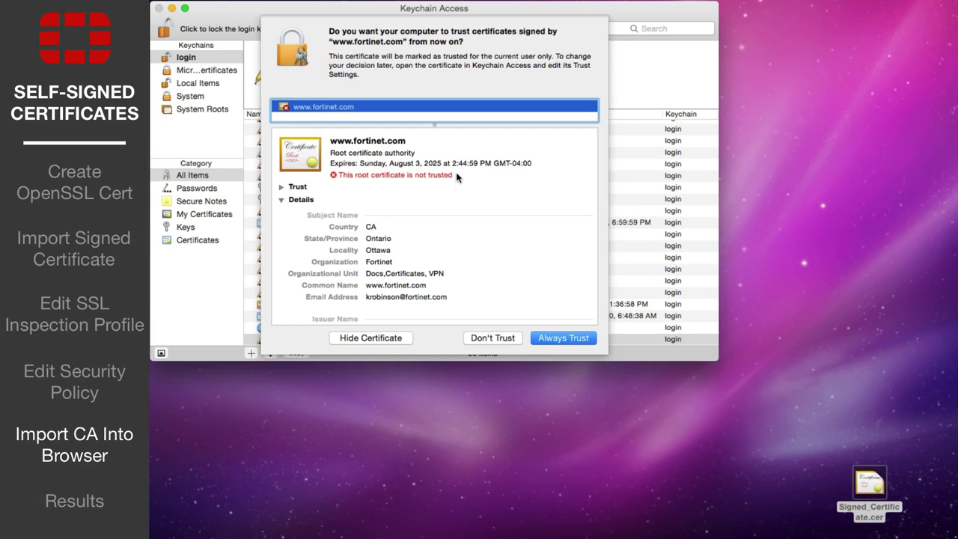
left_click(565, 338)
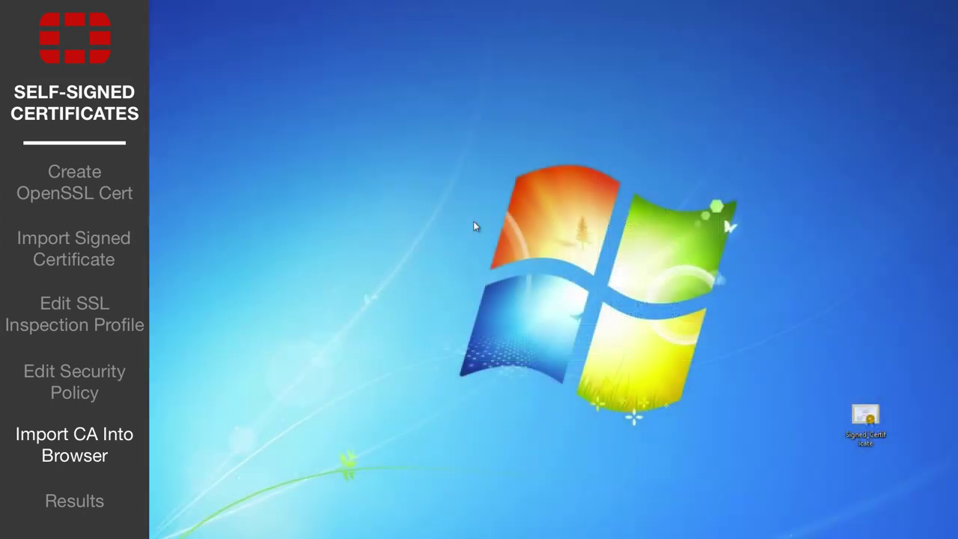
Step: Install Signed_Certificate into the Windows Trusted Root Certification Authorities store
right_click(872, 434)
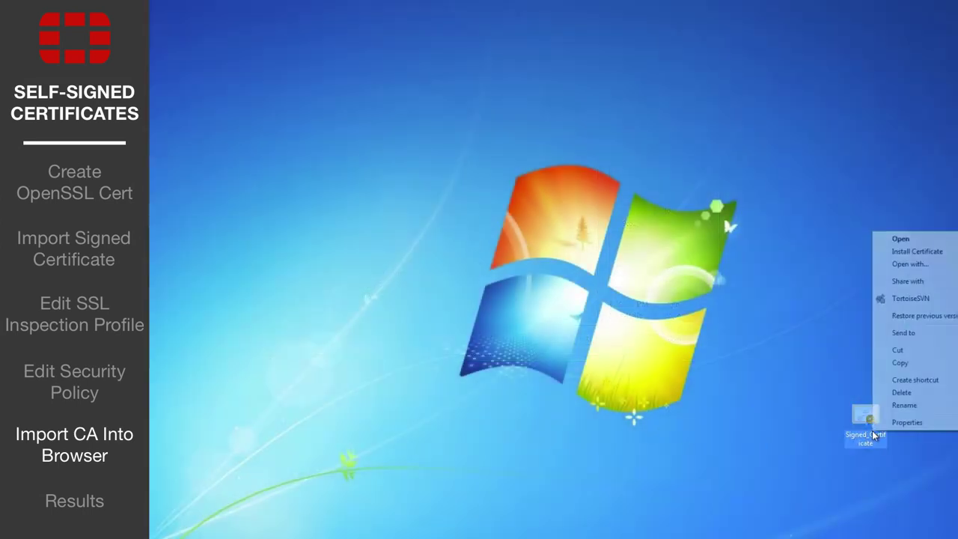
left_click(909, 253)
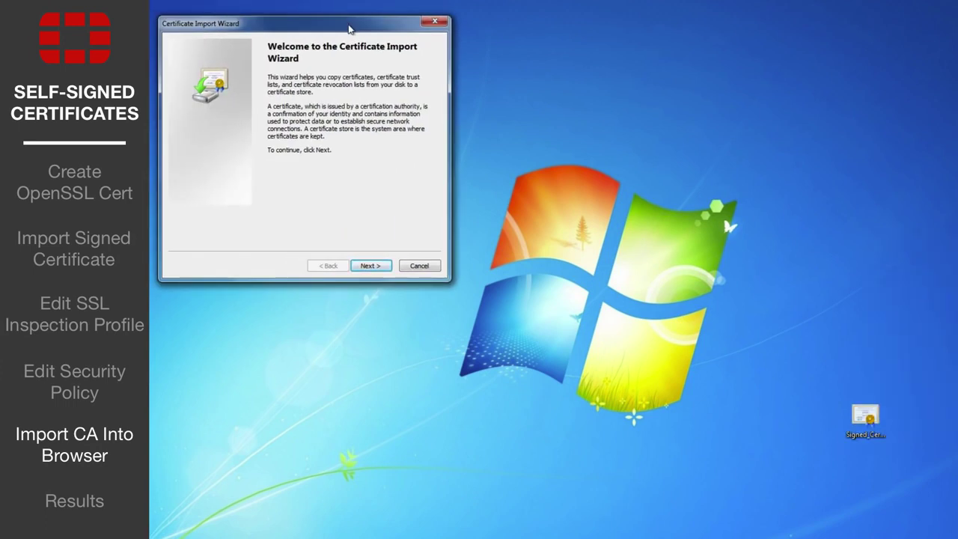
left_click(383, 267)
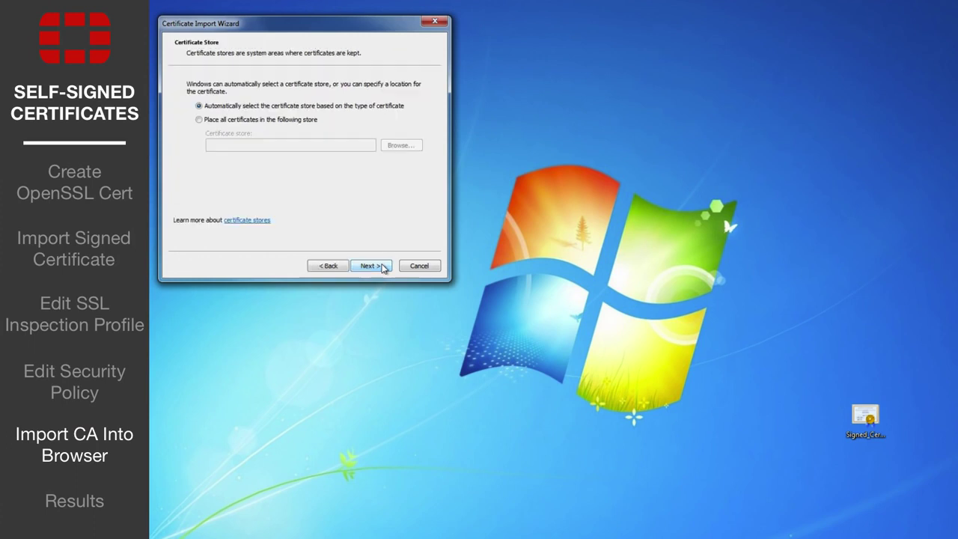
left_click(199, 120)
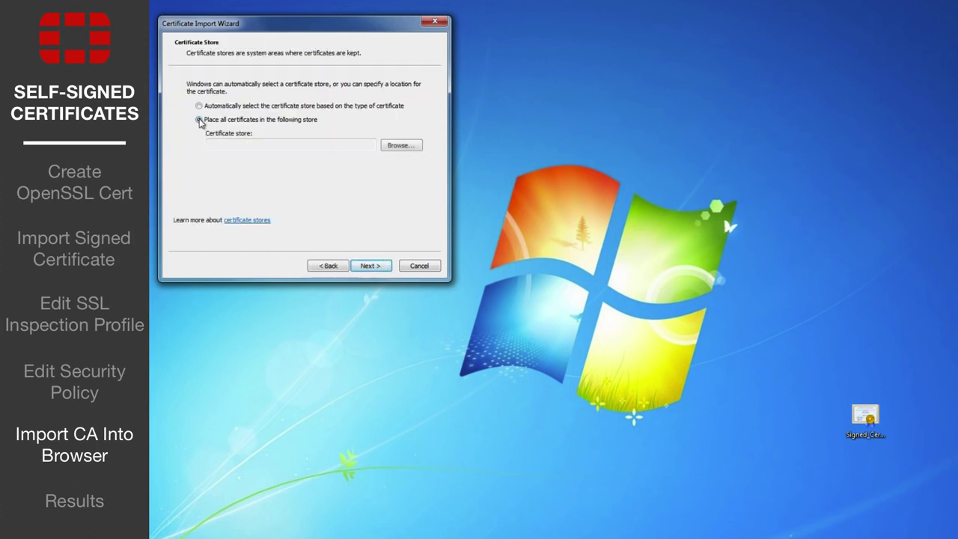
left_click(387, 147)
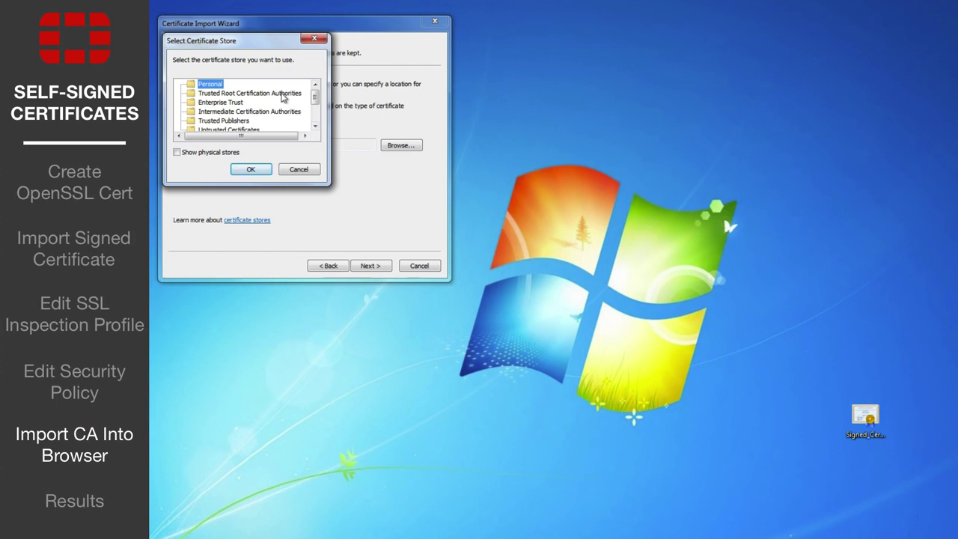
left_click(283, 94)
left_click(254, 171)
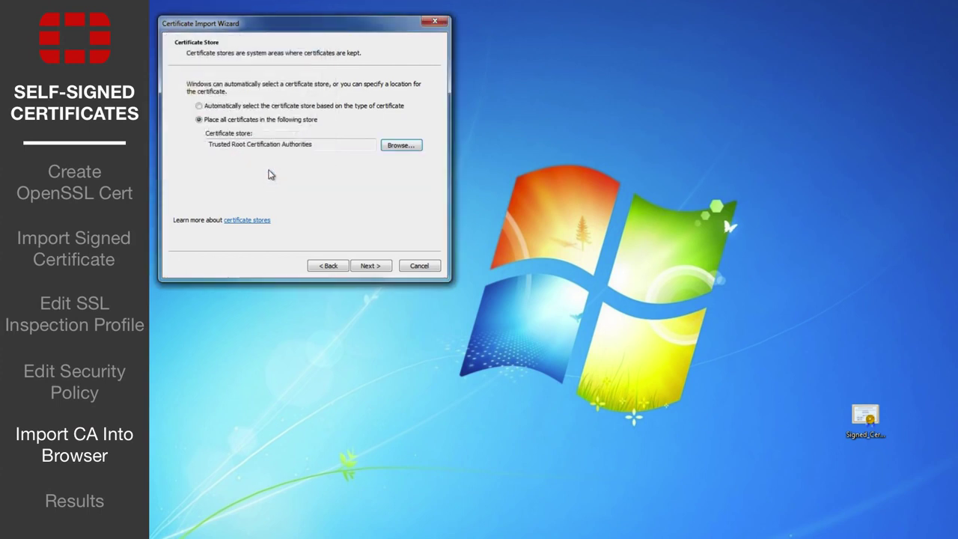
left_click(371, 267)
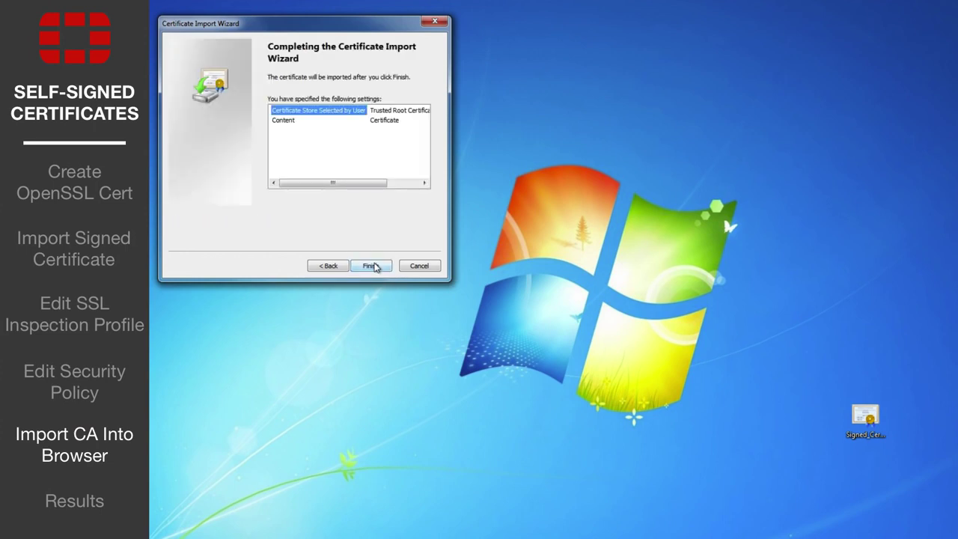
left_click(373, 267)
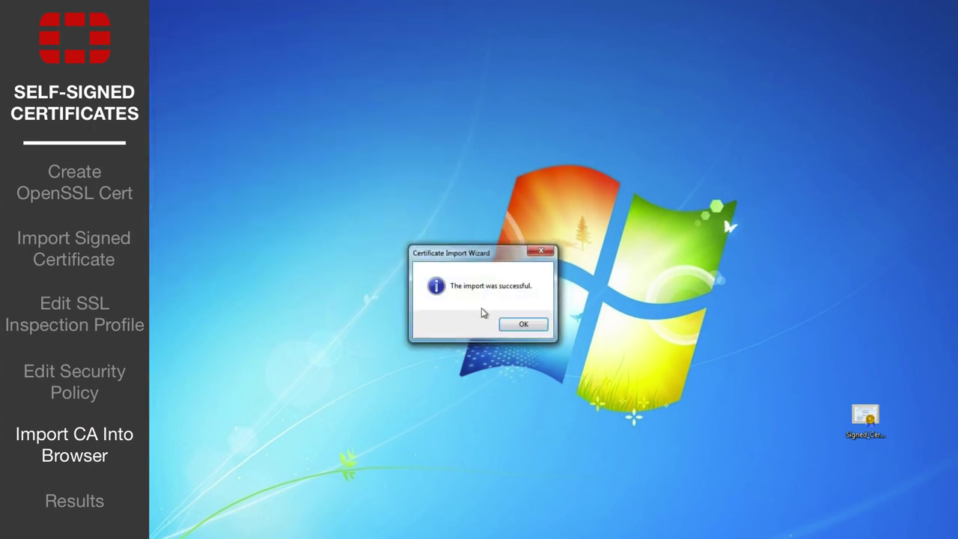
left_click(506, 323)
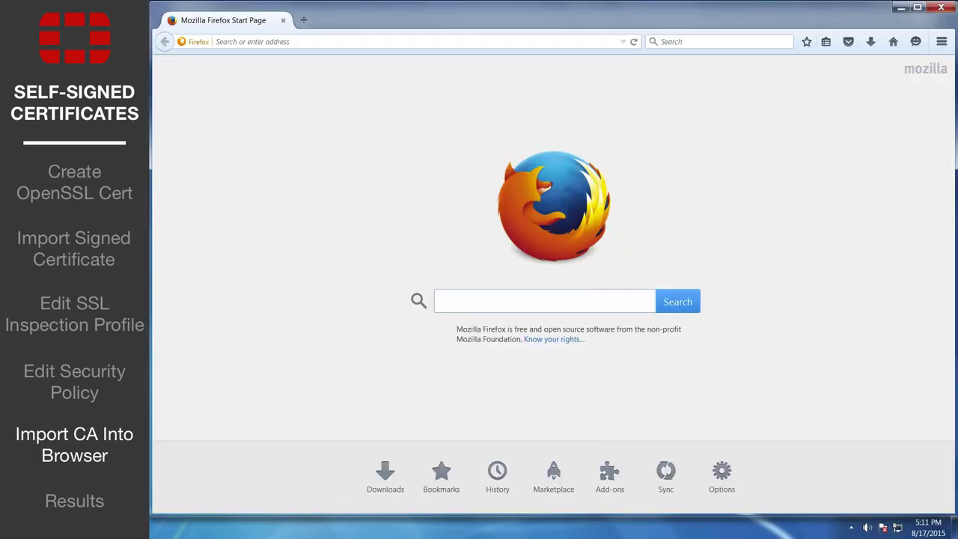
Step: Open Firefox's Certificate Manager under Options > Advanced > Certificates
left_click(940, 43)
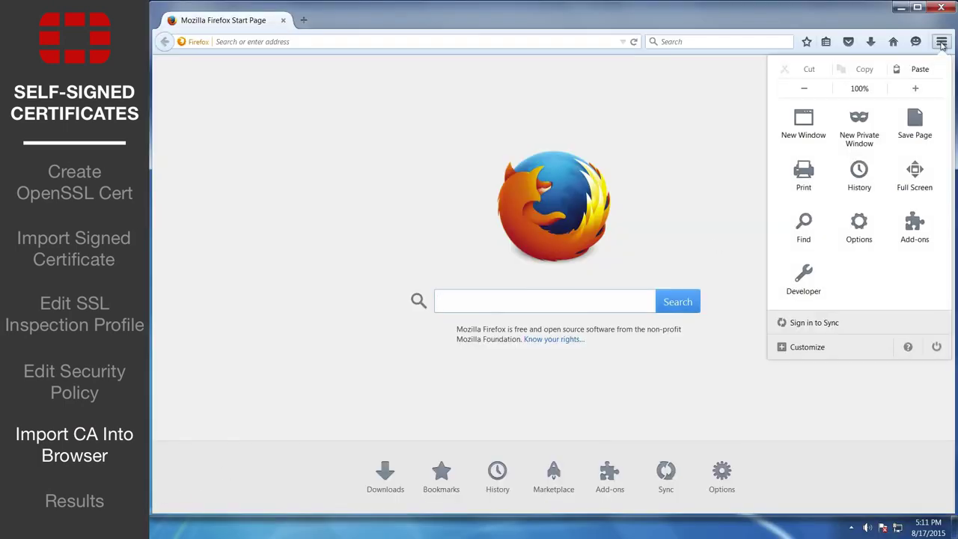
left_click(859, 225)
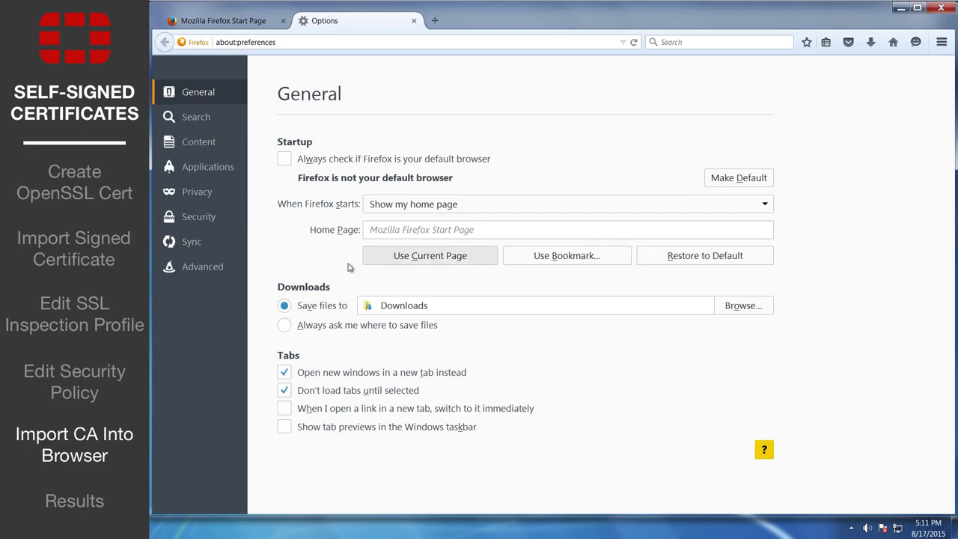
left_click(222, 265)
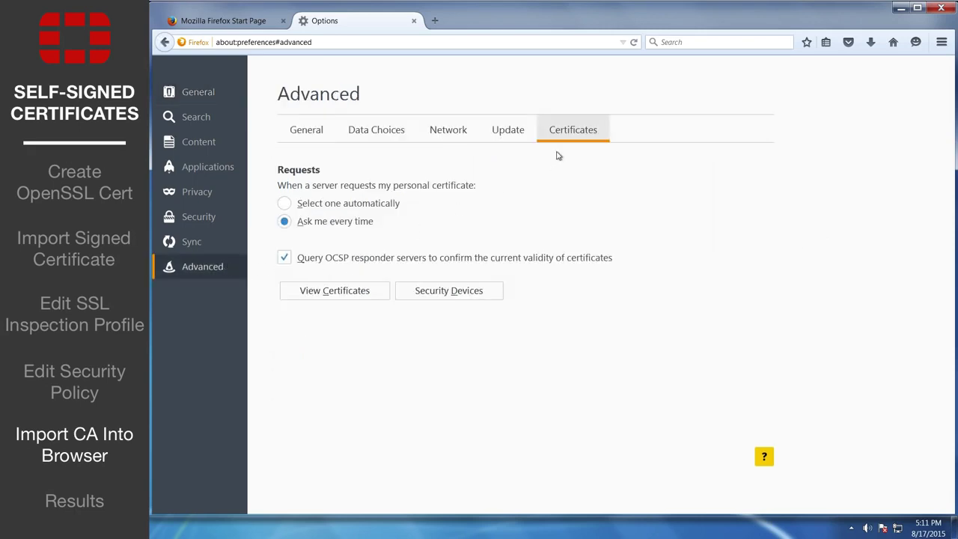
left_click(374, 286)
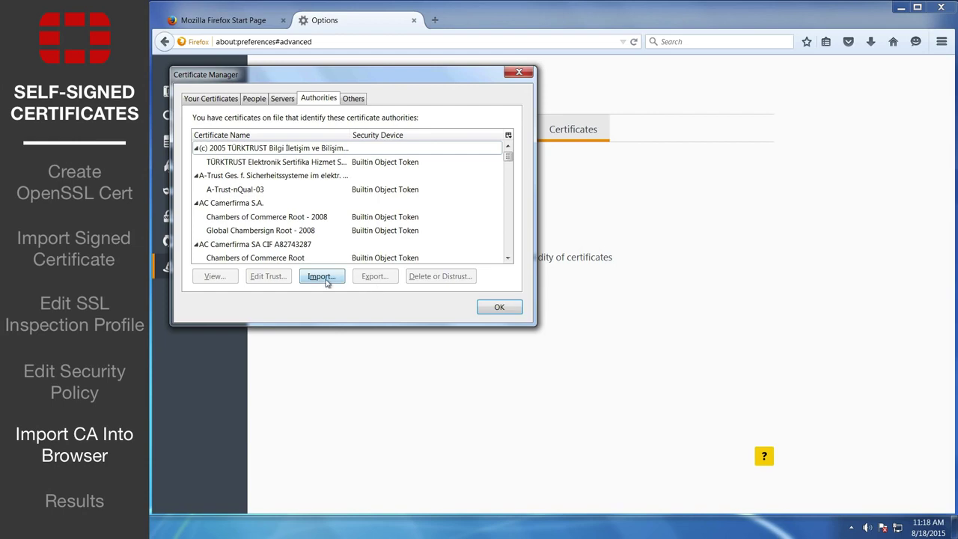
Step: Import Signed_Certificate as an authority trusted for websites, email users and software developers
left_click(324, 279)
left_click(495, 277)
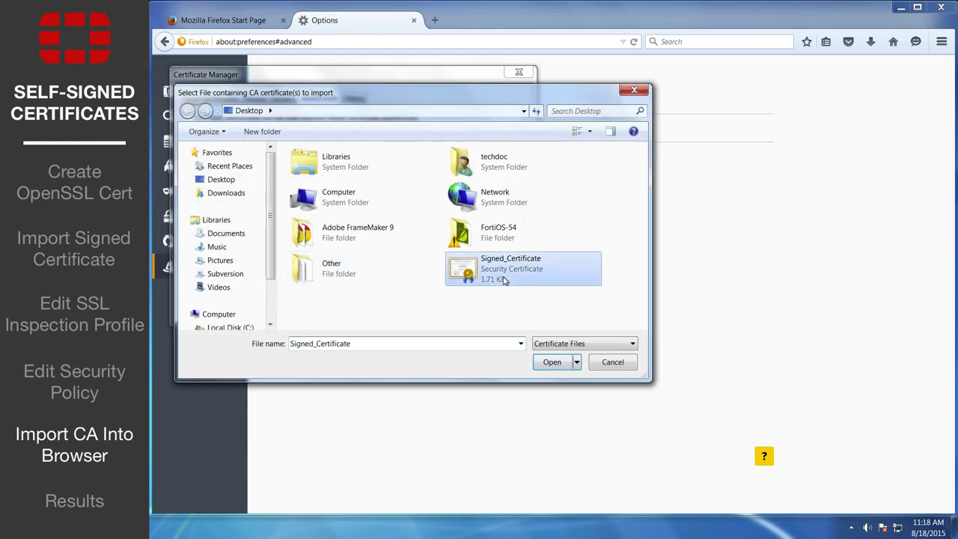
left_click(545, 365)
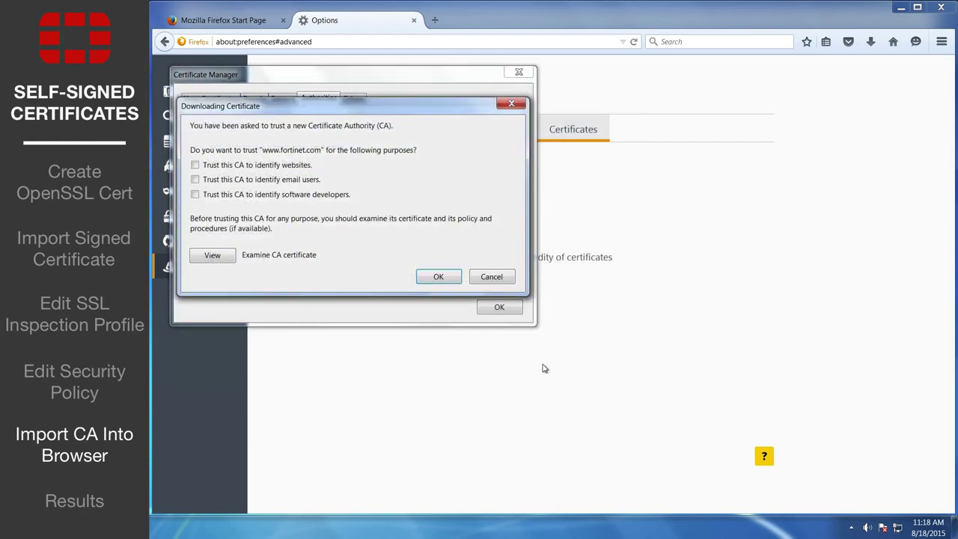
left_click(195, 166)
left_click(194, 180)
left_click(194, 194)
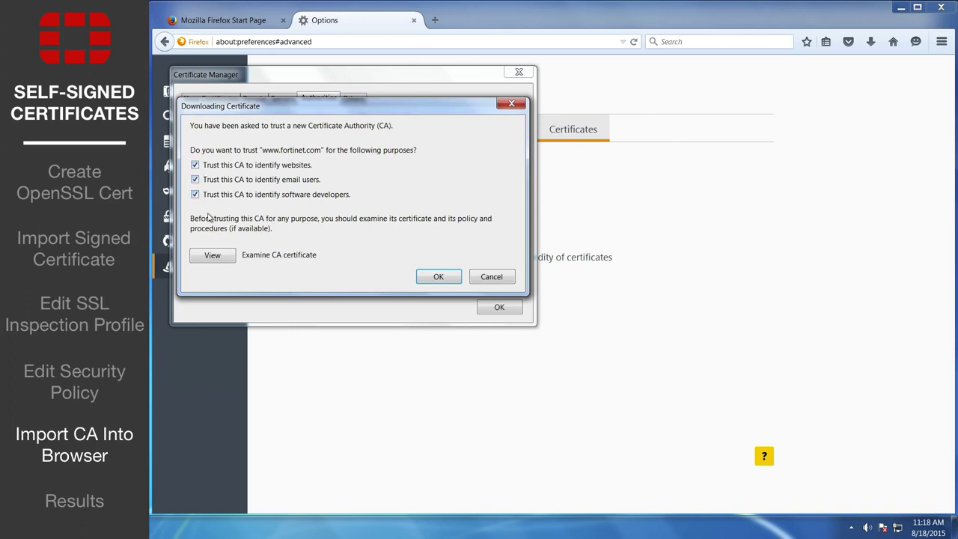
left_click(437, 277)
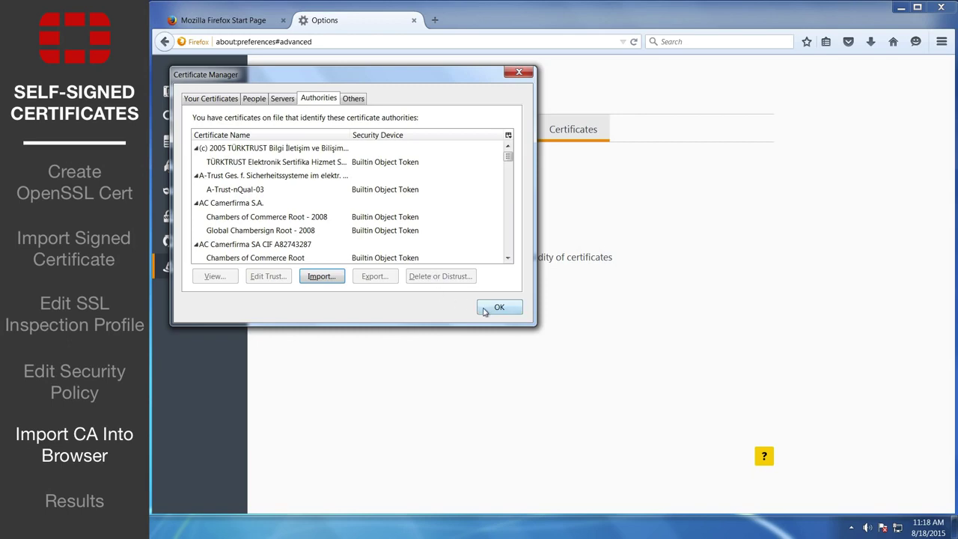
left_click(484, 309)
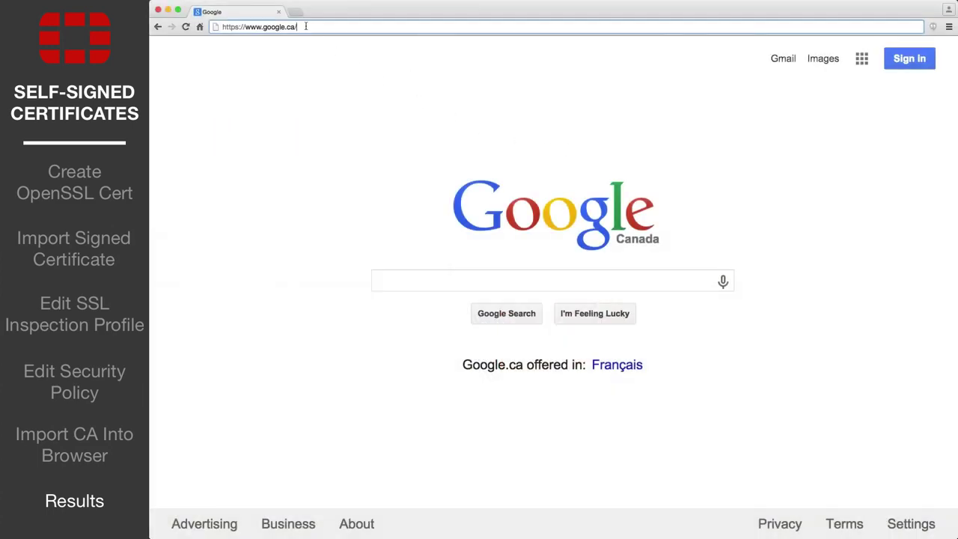
left_click_drag(305, 26, 246, 28)
type("amazon.ca")
key("Return")
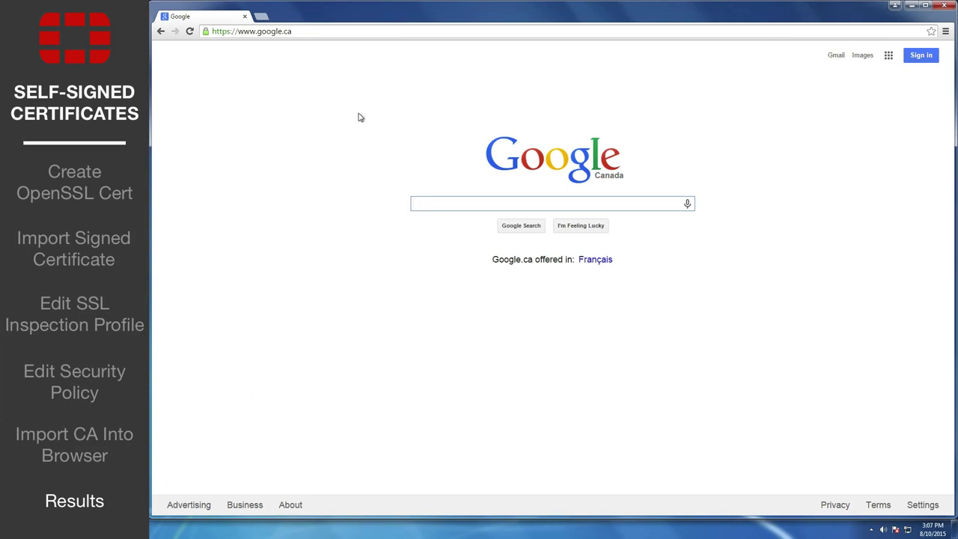
left_click(315, 31)
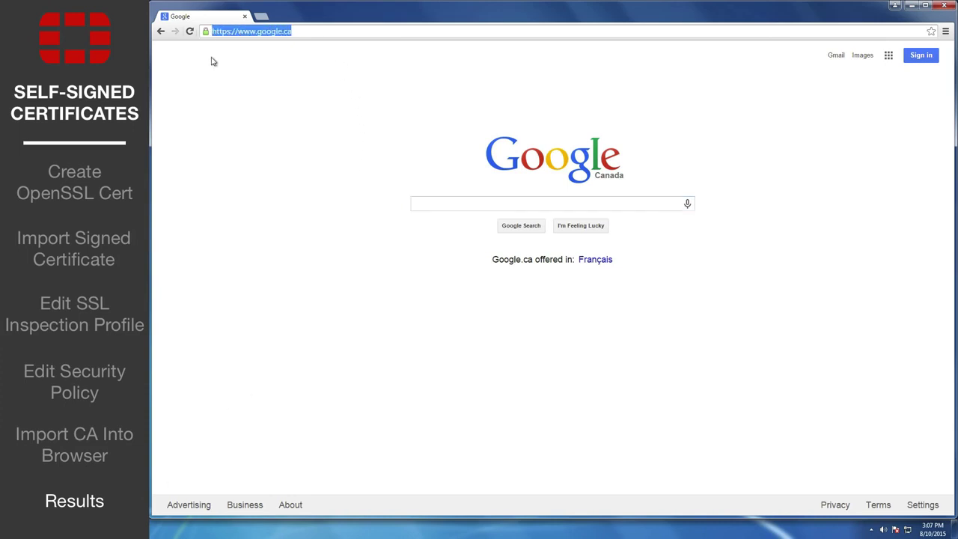
type("https://www.amazon.c")
type("a")
key("Return")
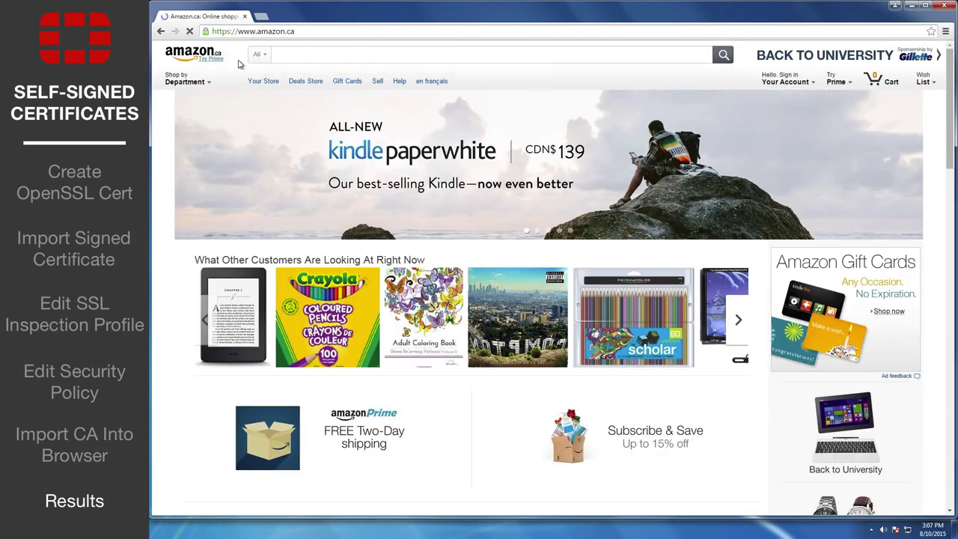
left_click(205, 31)
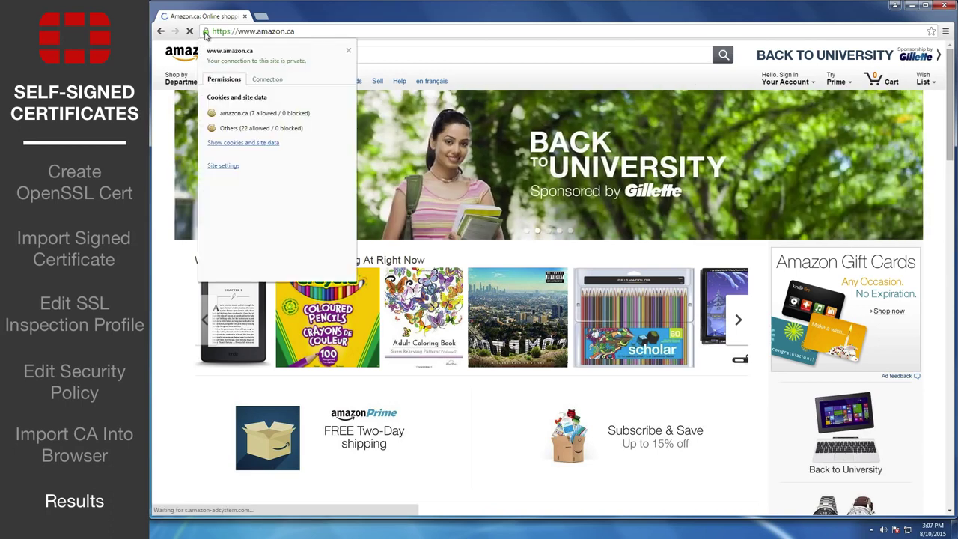
left_click(261, 80)
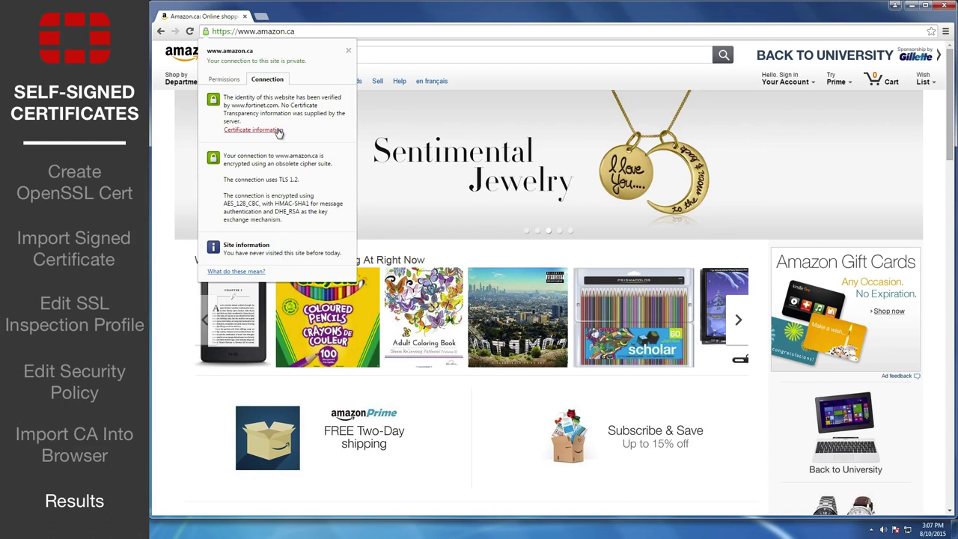
left_click(253, 129)
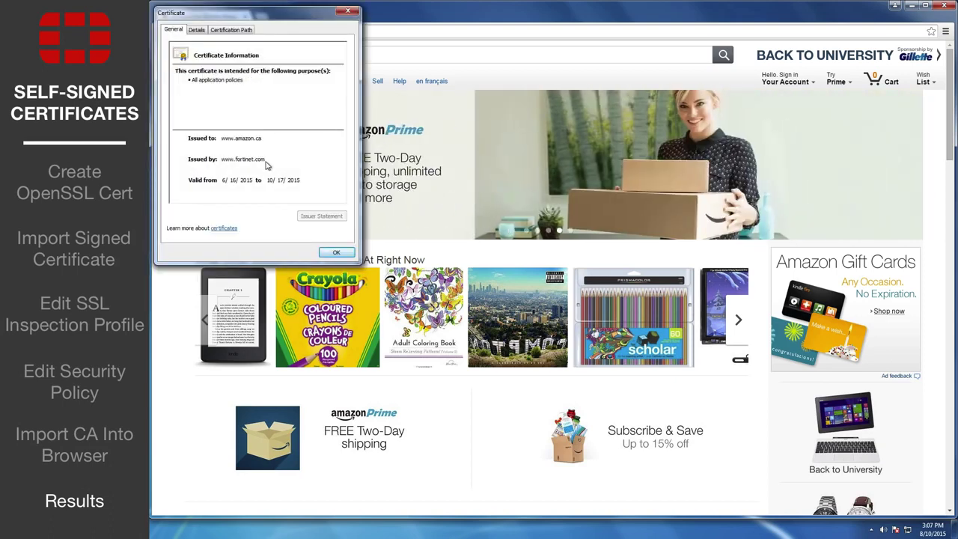
left_click(199, 31)
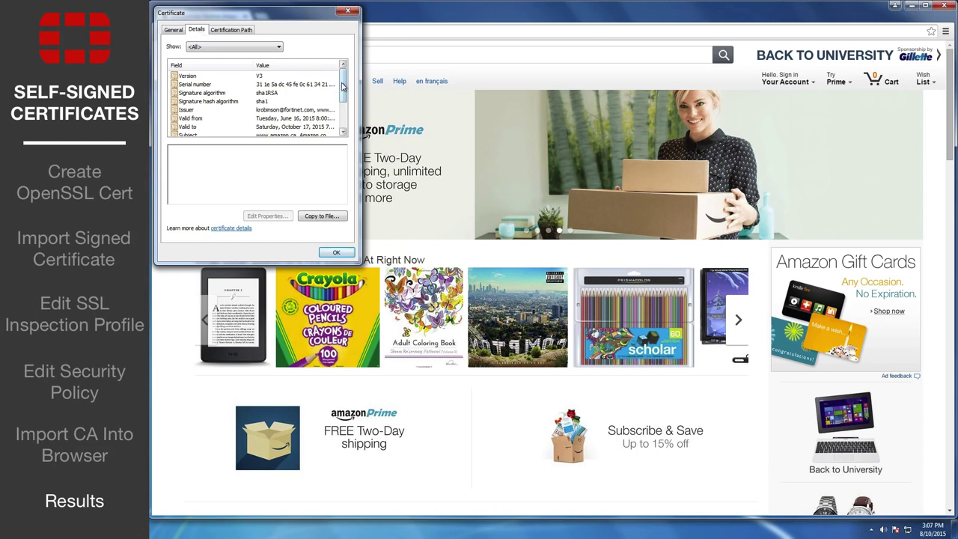
scroll(322, 90, "down", 2)
left_click(247, 30)
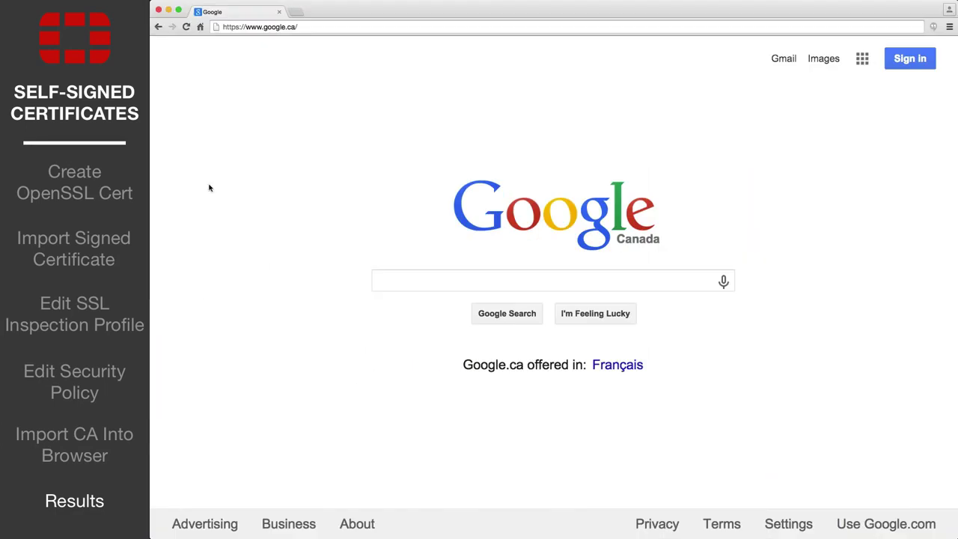
key("super+l")
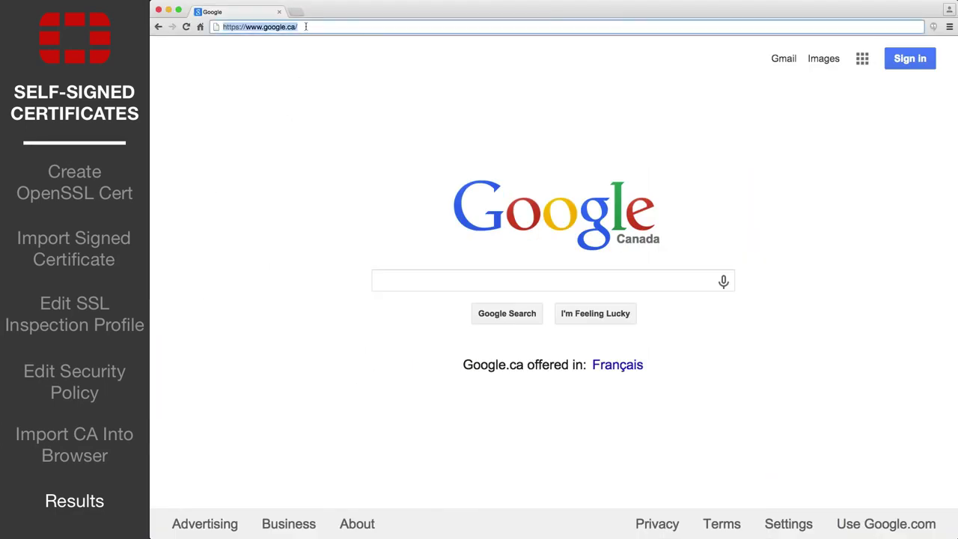
type("https://")
type("mazon.ca")
key("Return")
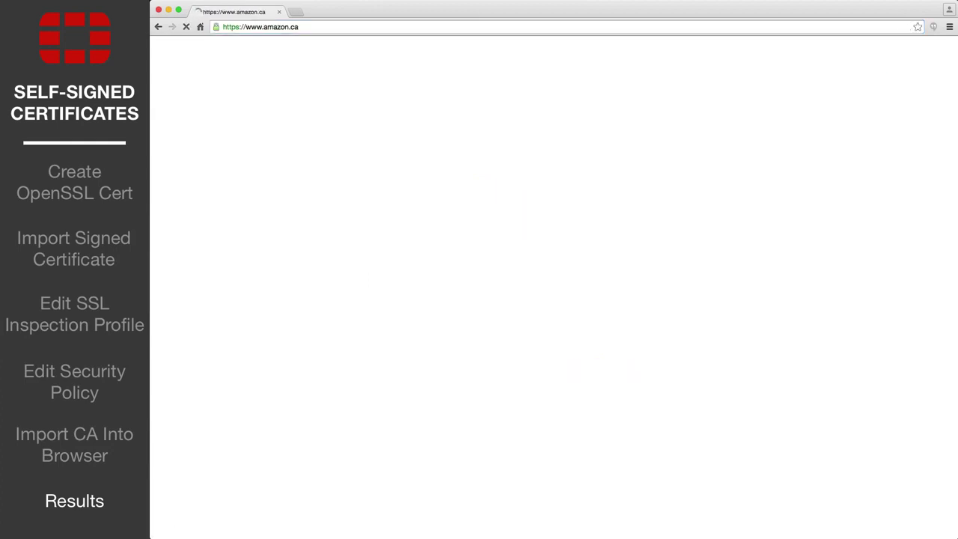
left_click(216, 27)
left_click(278, 76)
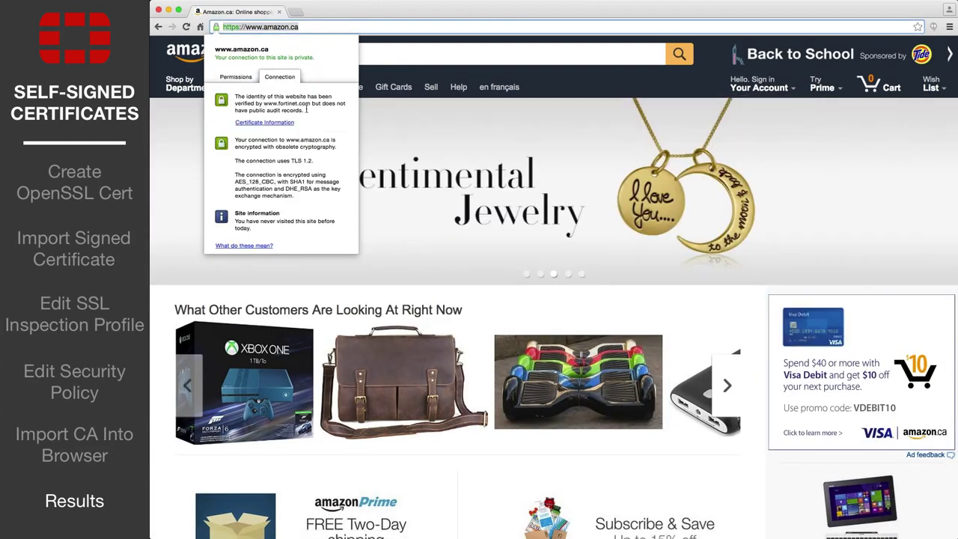
left_click(283, 124)
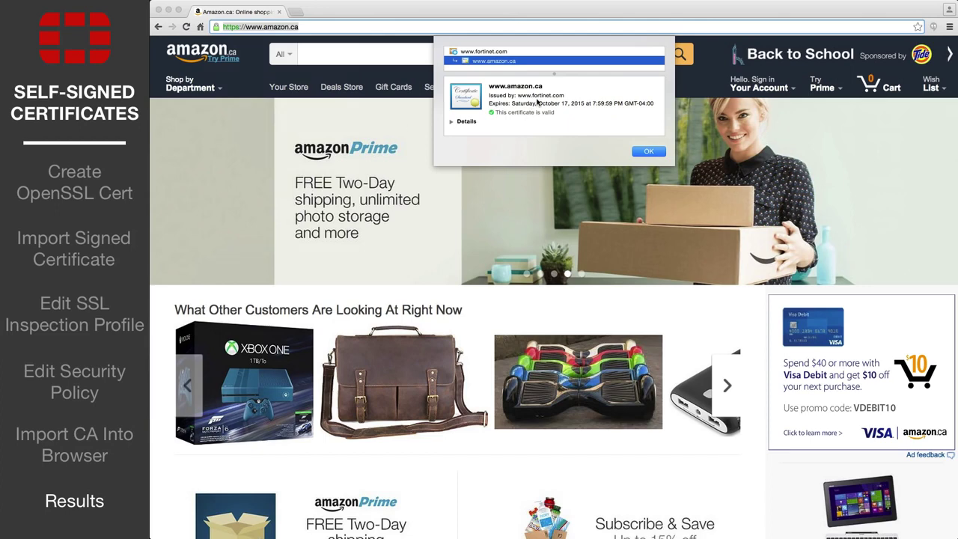
left_click(451, 121)
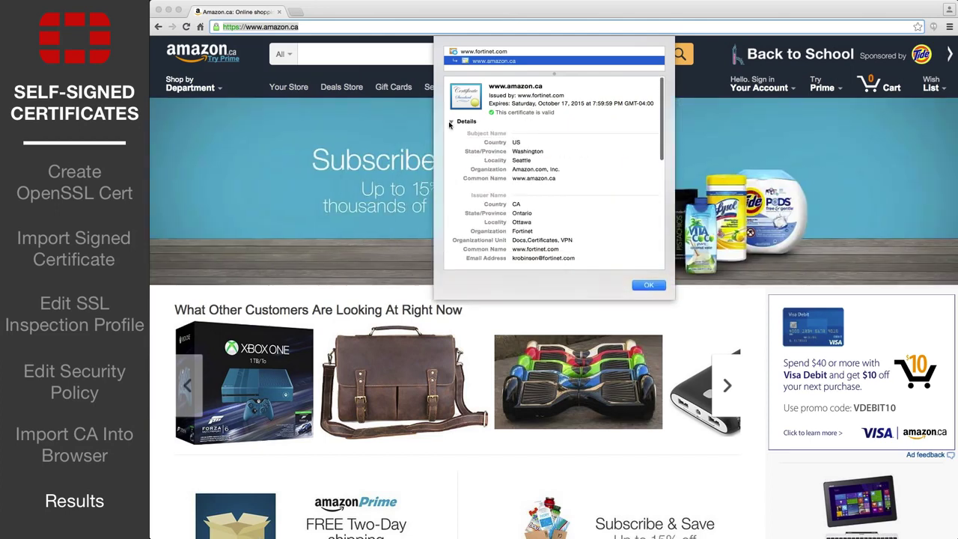